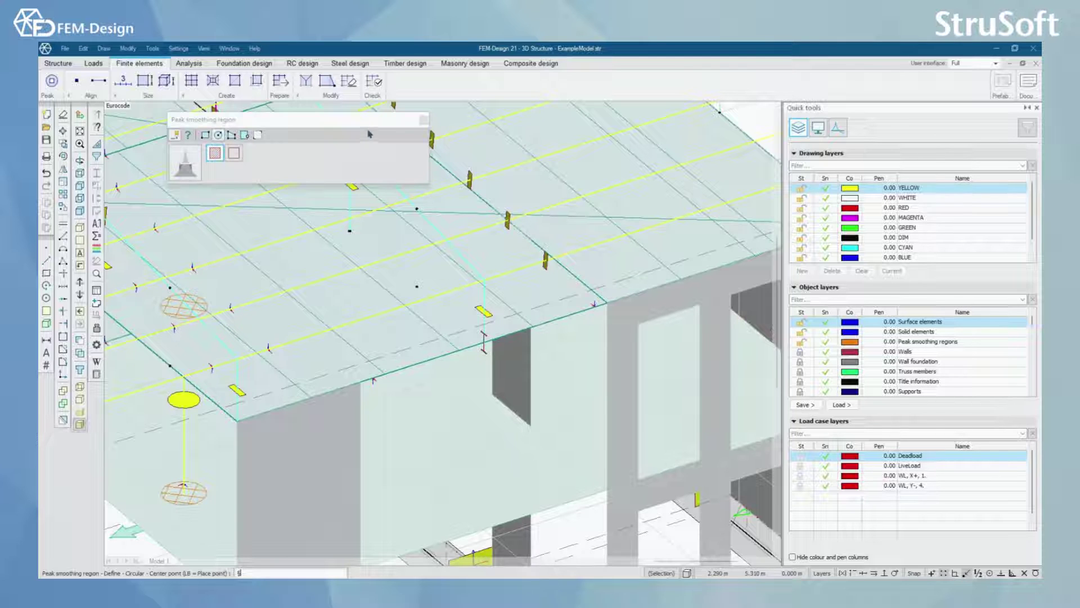
# Exit the peak smoothing region tool and open the User interface layout dropdown.
pyautogui.click(423, 121)
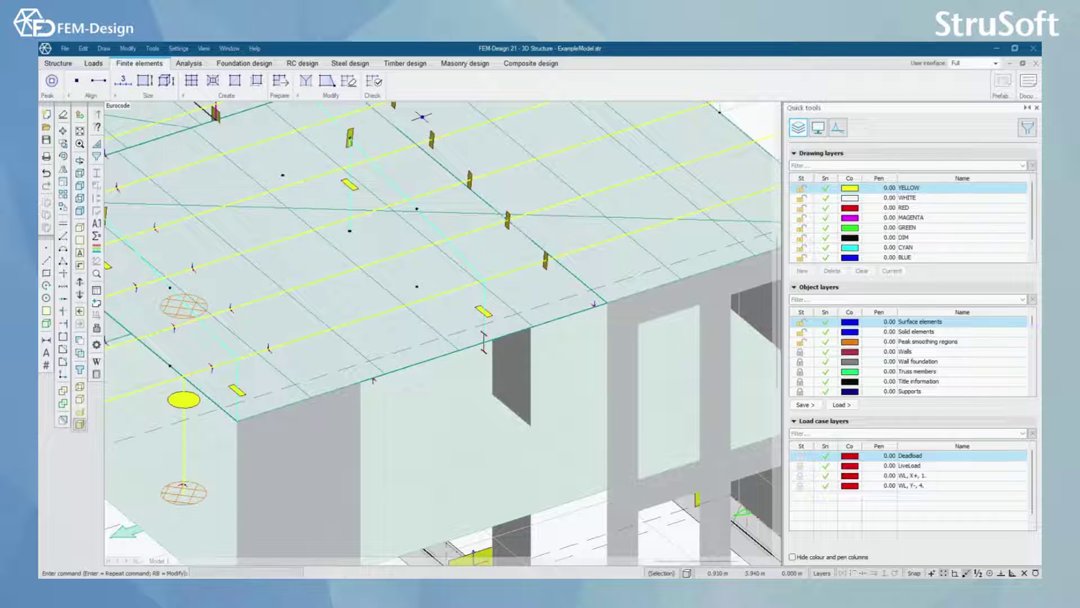
pyautogui.click(975, 66)
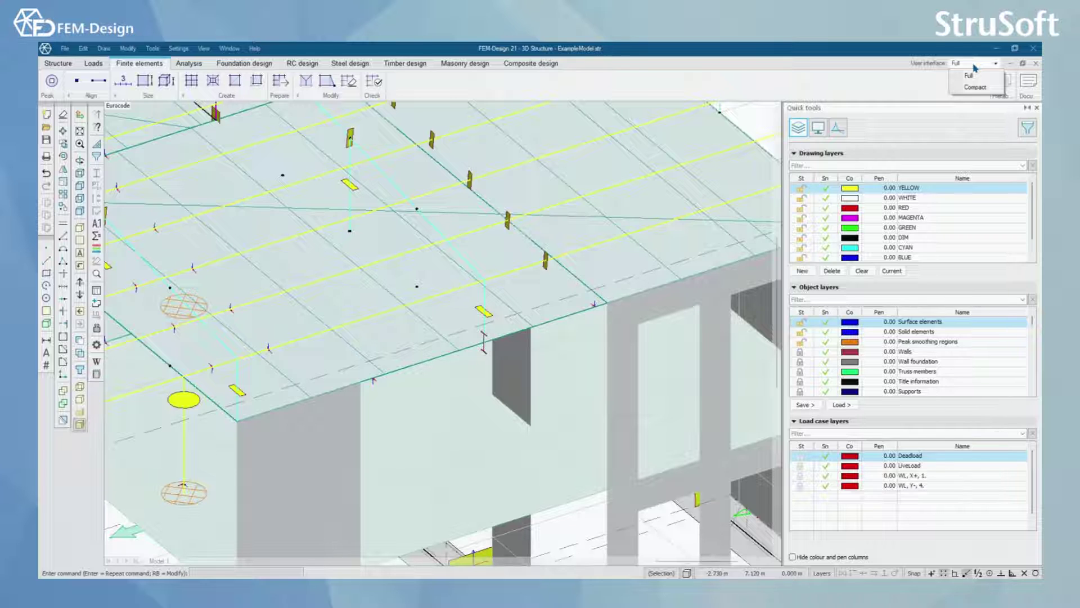
# Keep the Full interface layout and dismiss the toolbar options menu.
pyautogui.click(971, 76)
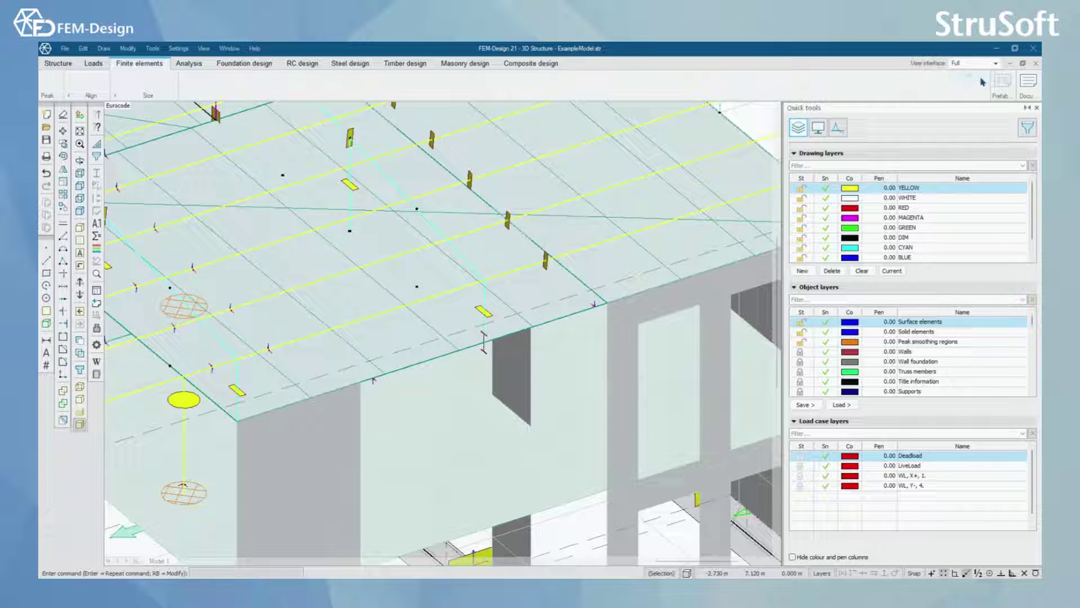
pyautogui.rightClick(633, 88)
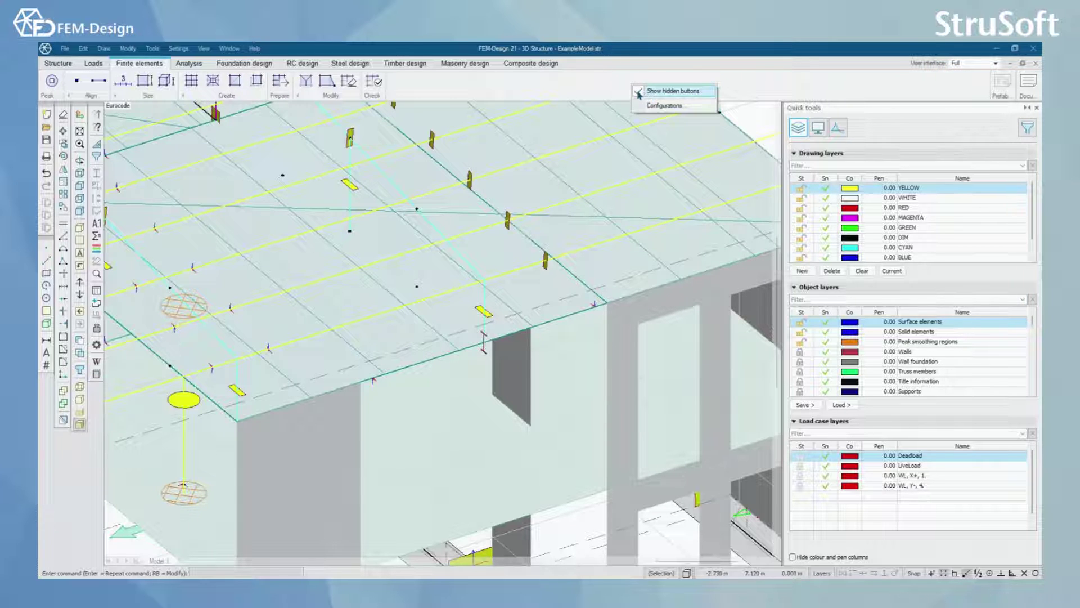
pyautogui.click(639, 91)
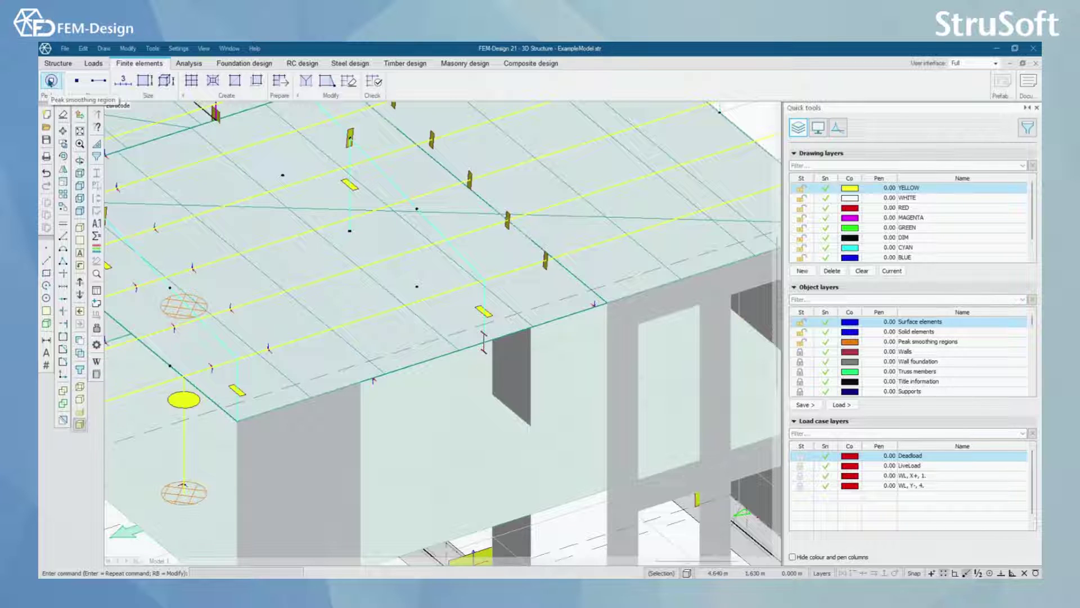
# Draw a rectangular peak smoothing region from two corners below the wall panel.
pyautogui.click(51, 80)
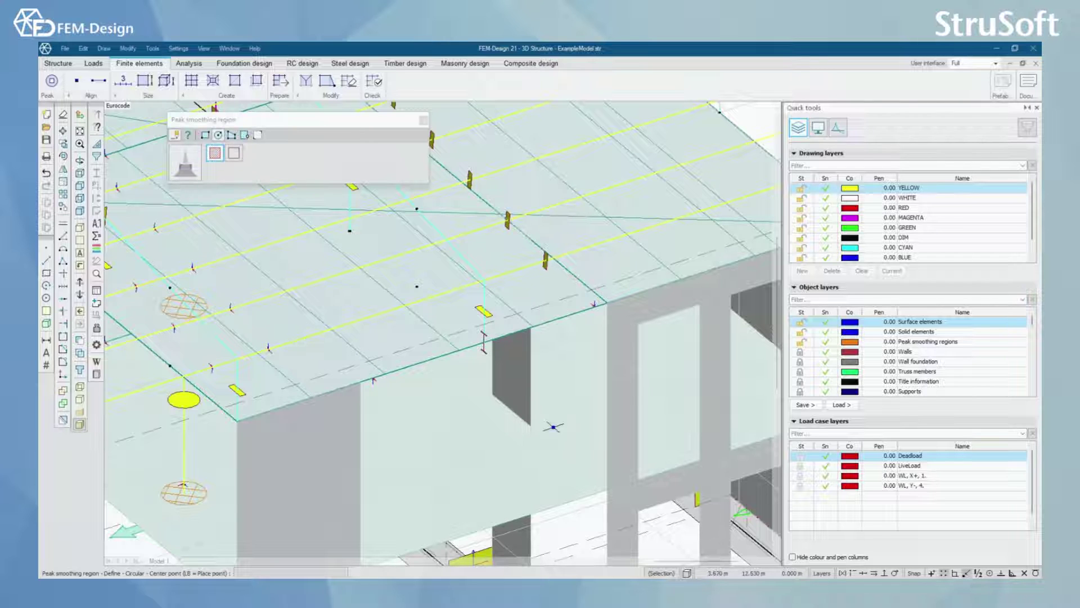
pyautogui.scroll(1, 540, 438)
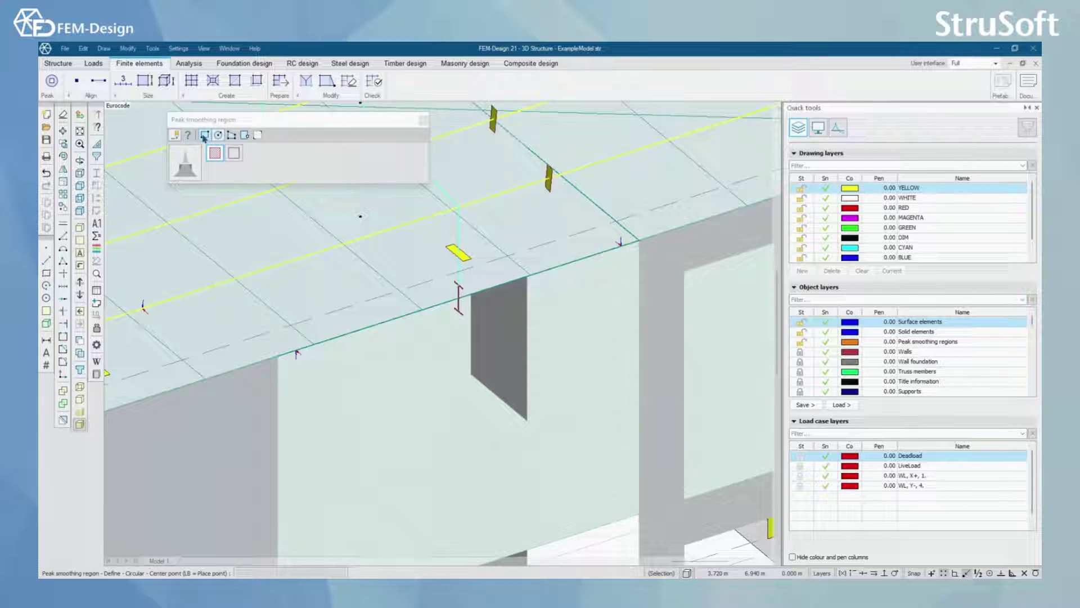
pyautogui.click(204, 137)
pyautogui.scroll(1, 513, 450)
pyautogui.click(517, 436)
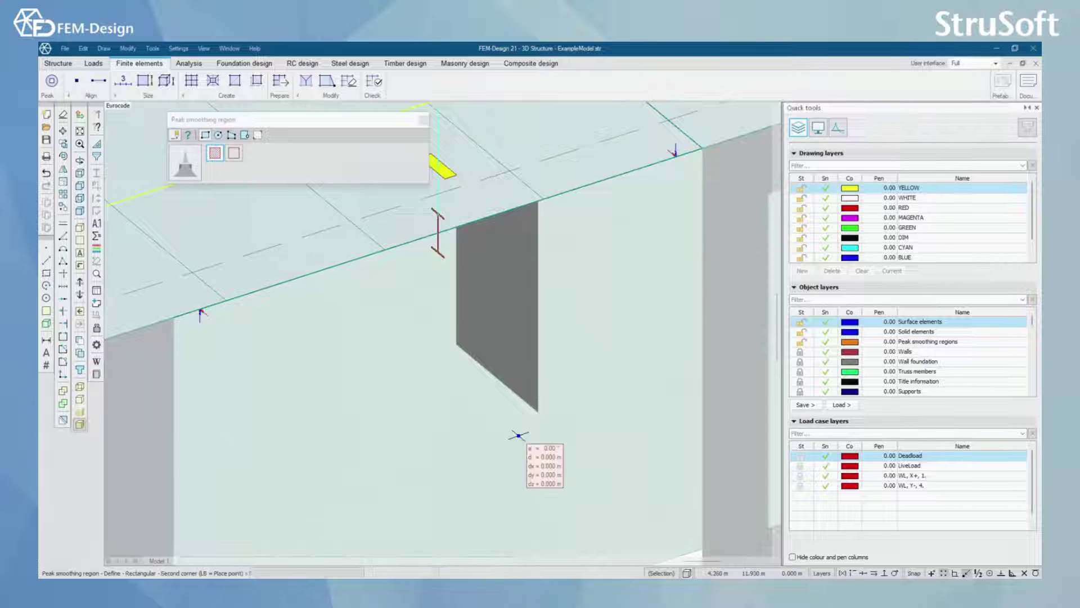
pyautogui.click(458, 307)
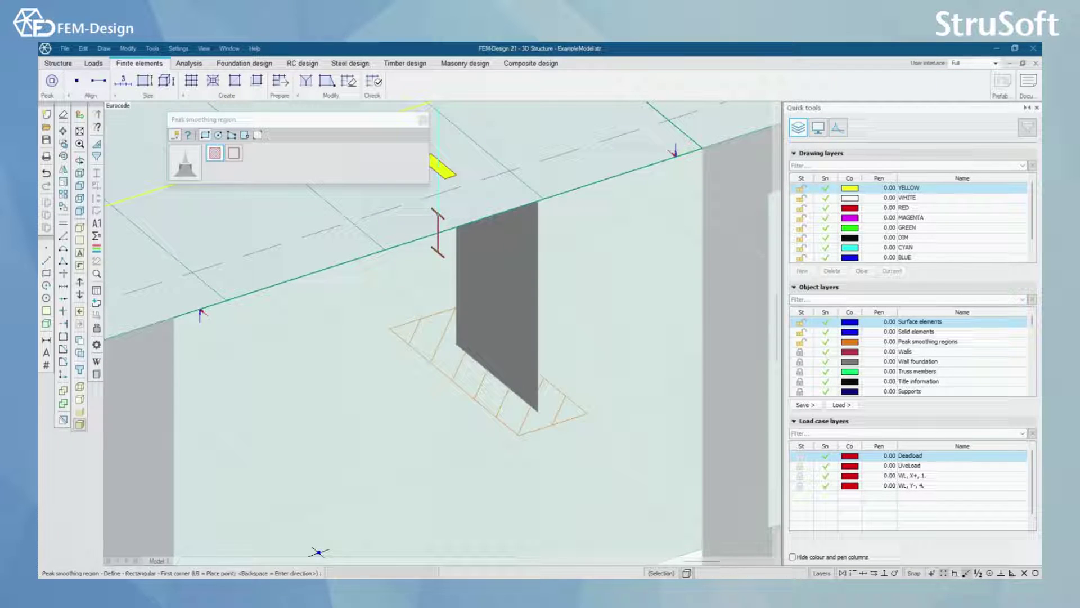
pyautogui.scroll(-2, 380, 458)
pyautogui.moveTo(473, 439); pyautogui.dragTo(525, 443, button='middle')
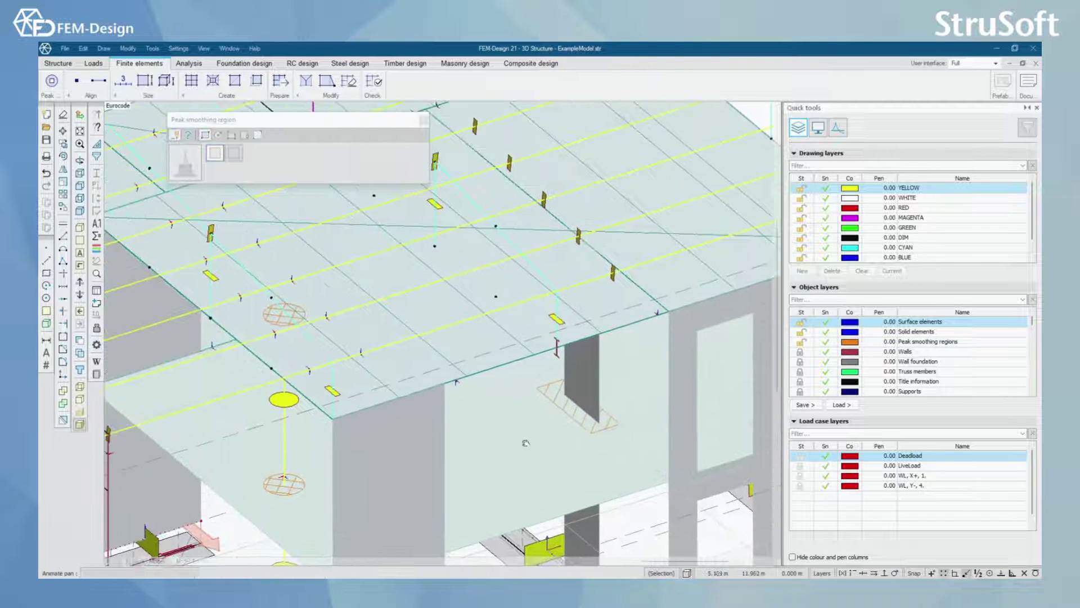
# Finish peak smoothing regions and start Fixed point placement, showing (2) edge division labels.
pyautogui.click(423, 119)
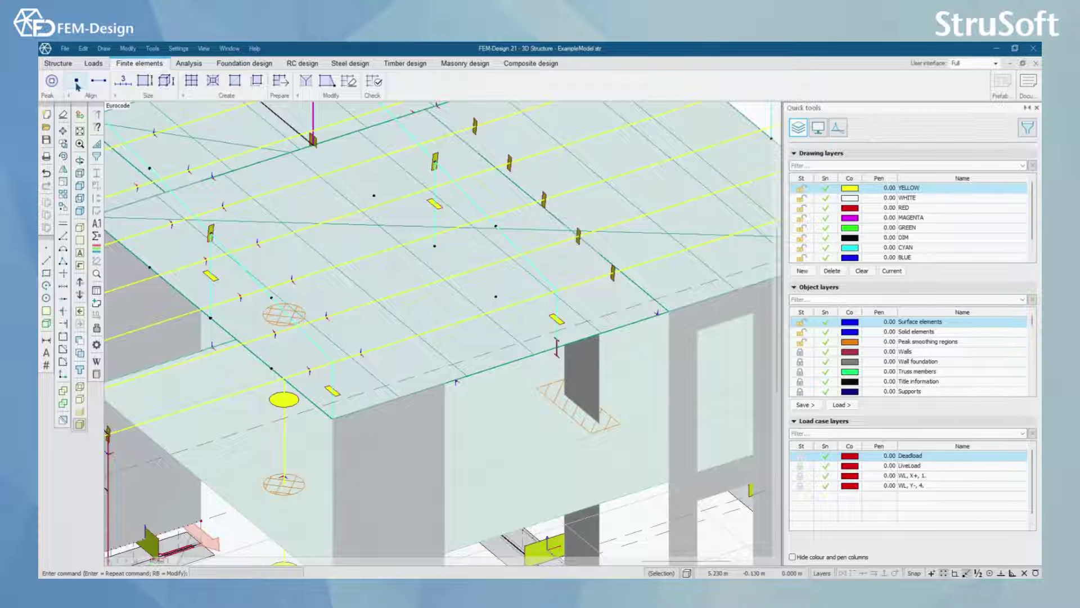
pyautogui.click(77, 82)
pyautogui.scroll(3, 541, 462)
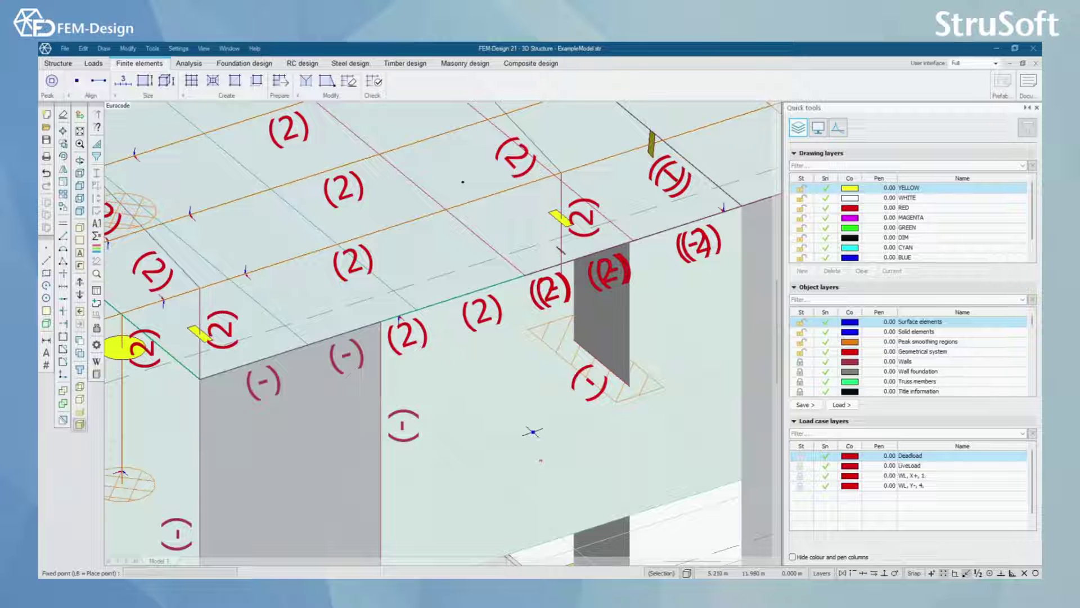
pyautogui.scroll(1, 513, 447)
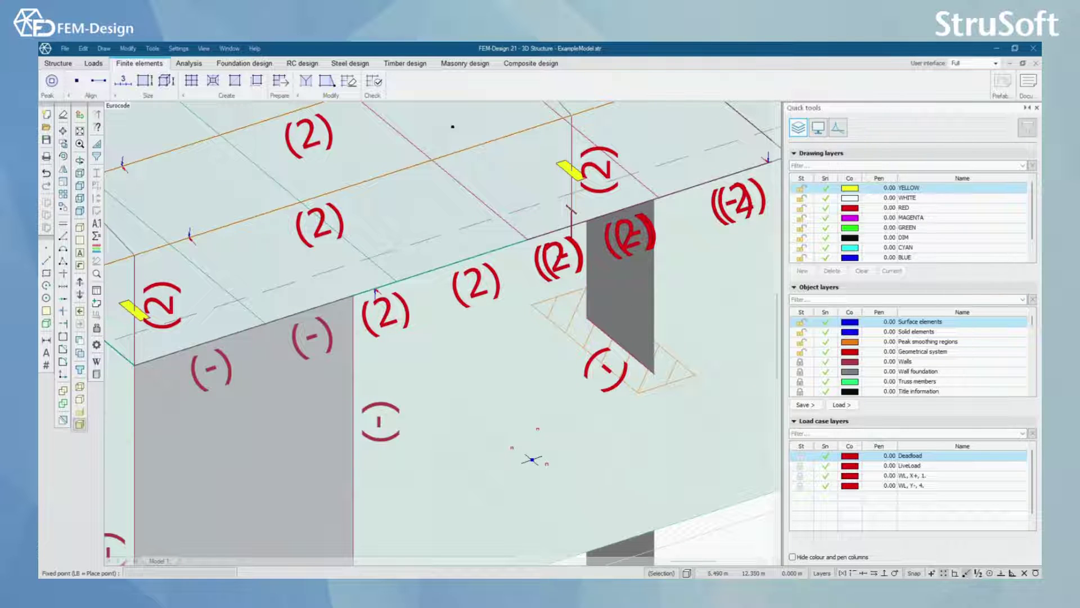
pyautogui.scroll(-2, 554, 489)
pyautogui.scroll(-1, 555, 488)
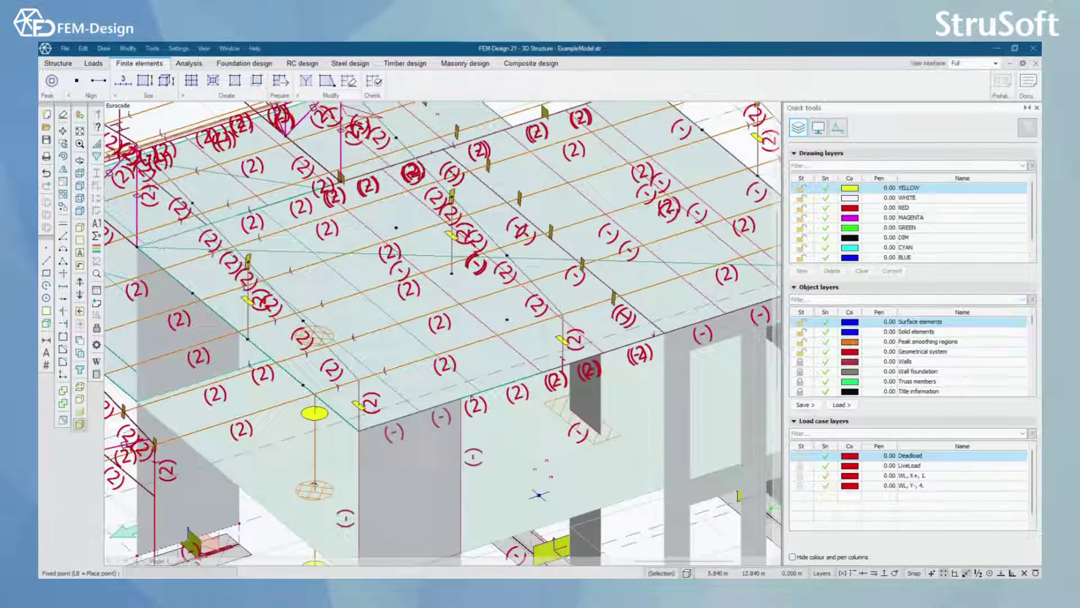
pyautogui.scroll(-1, 554, 488)
pyautogui.scroll(-1, 555, 487)
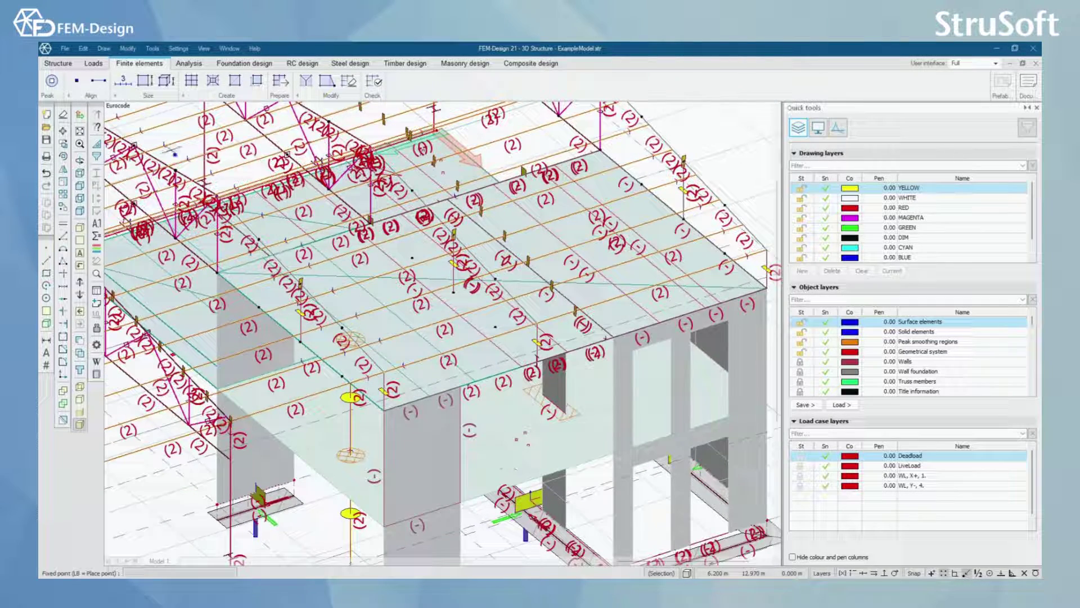
# Give one column line a minimum division number of 6.
pyautogui.click(125, 82)
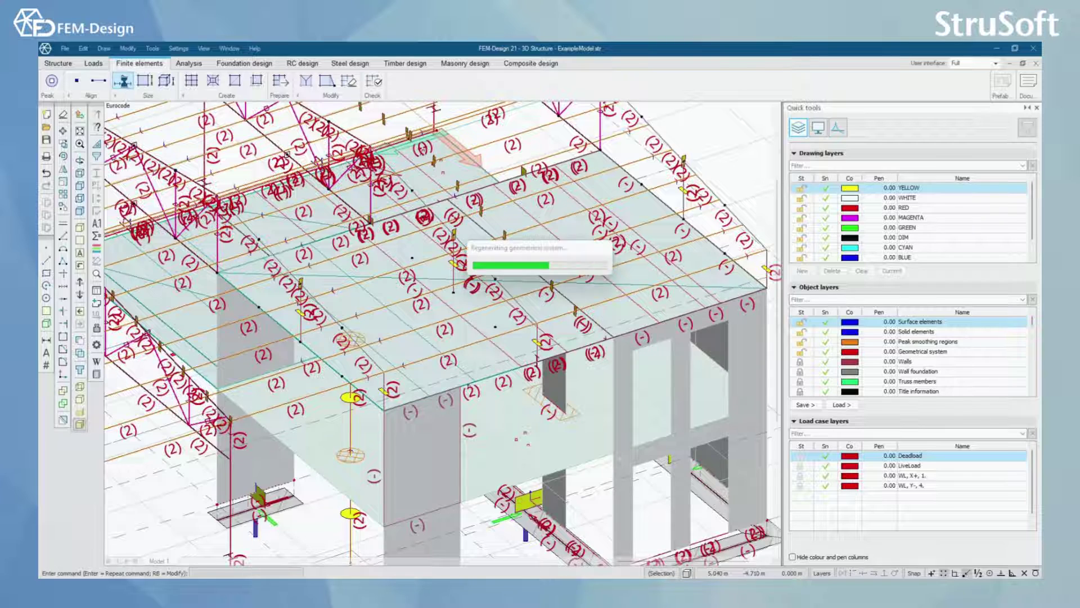
pyautogui.scroll(2, 600, 369)
pyautogui.scroll(3, 599, 369)
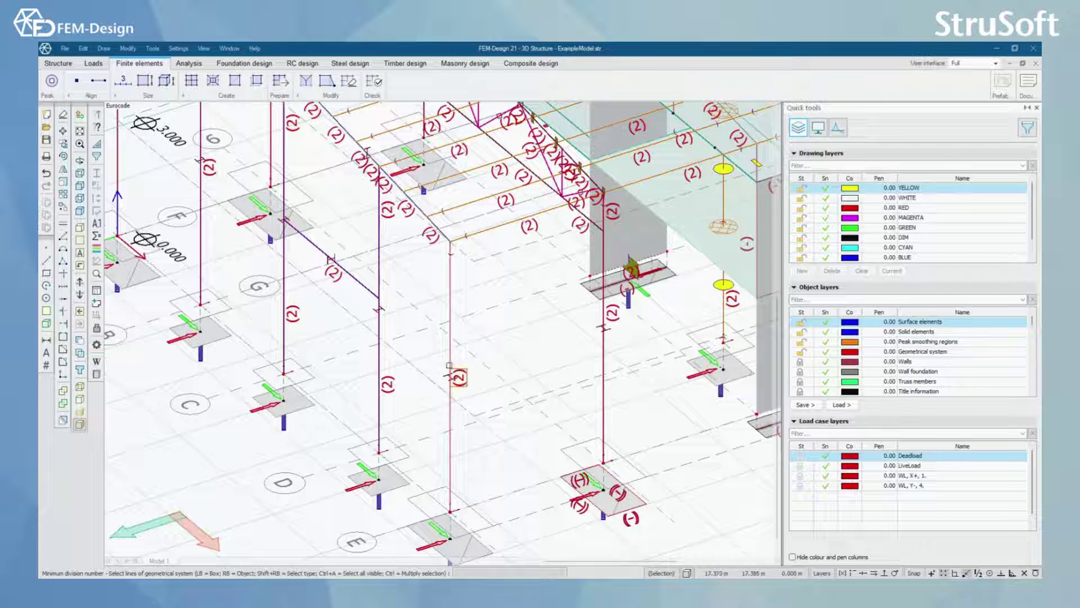
pyautogui.click(452, 369)
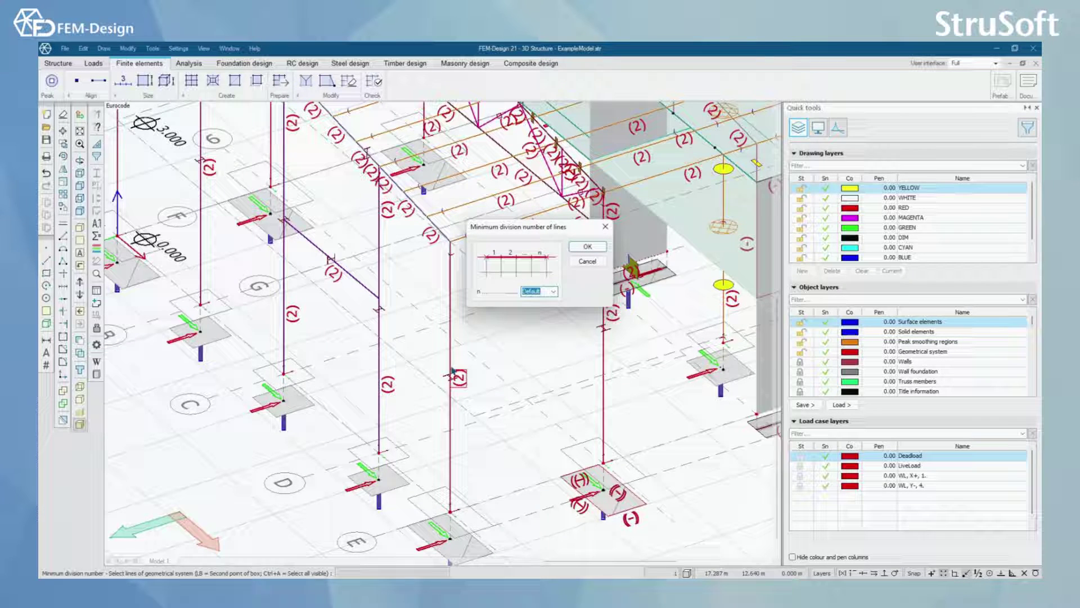
pyautogui.click(555, 293)
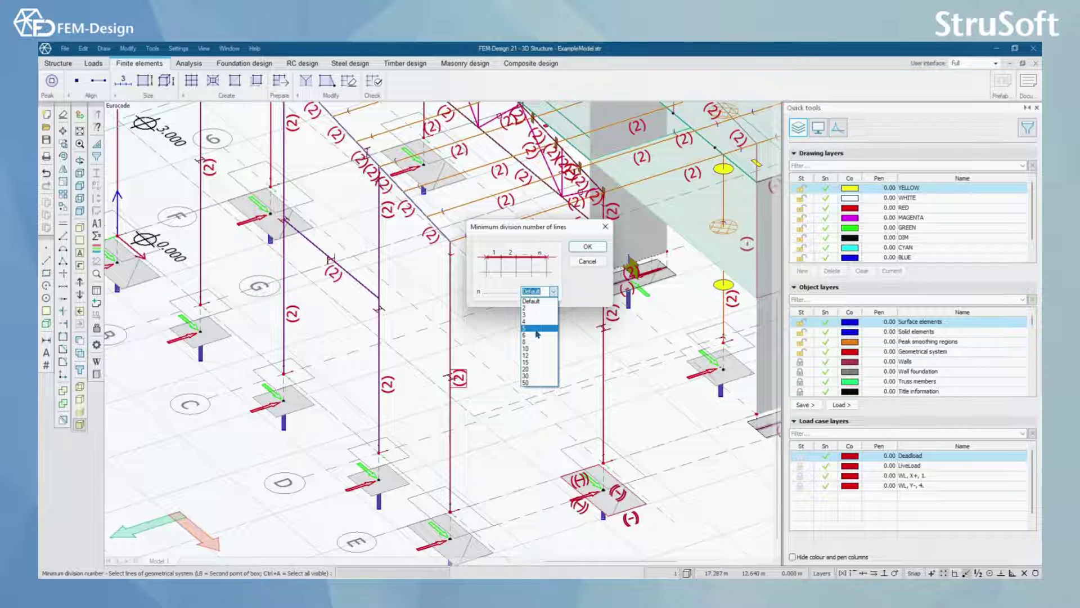
pyautogui.click(537, 331)
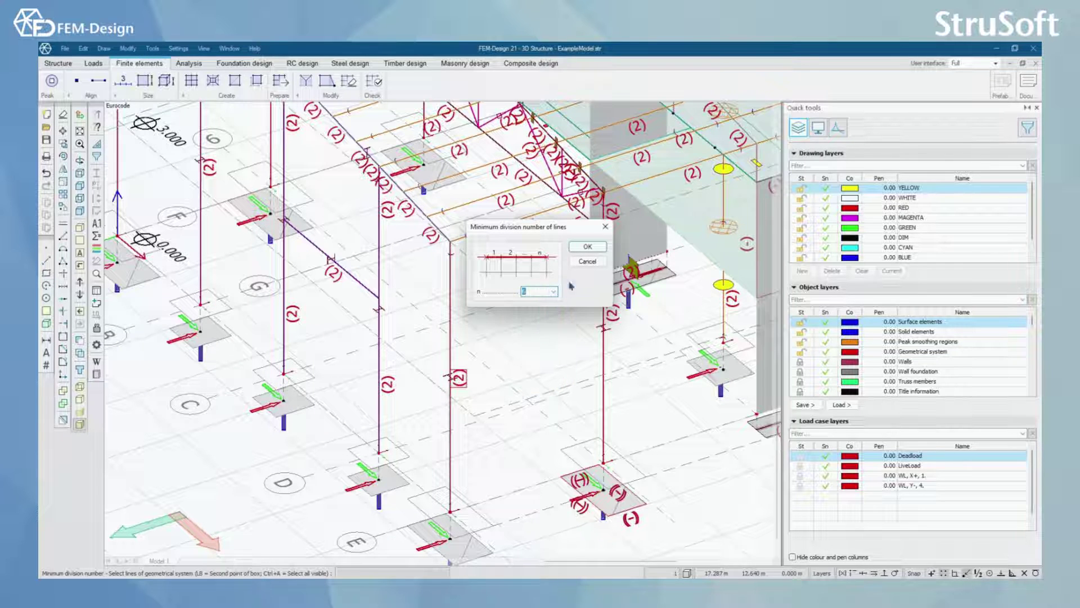
pyautogui.click(588, 246)
pyautogui.scroll(1, 432, 473)
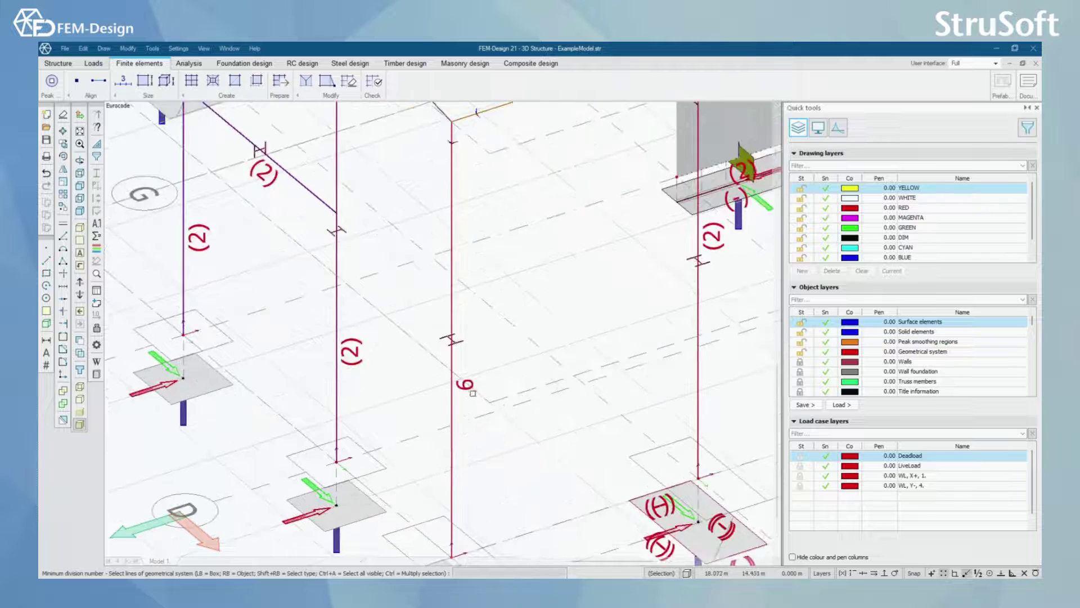
pyautogui.scroll(1, 432, 473)
pyautogui.scroll(-2, 443, 329)
pyautogui.scroll(-2, 443, 329)
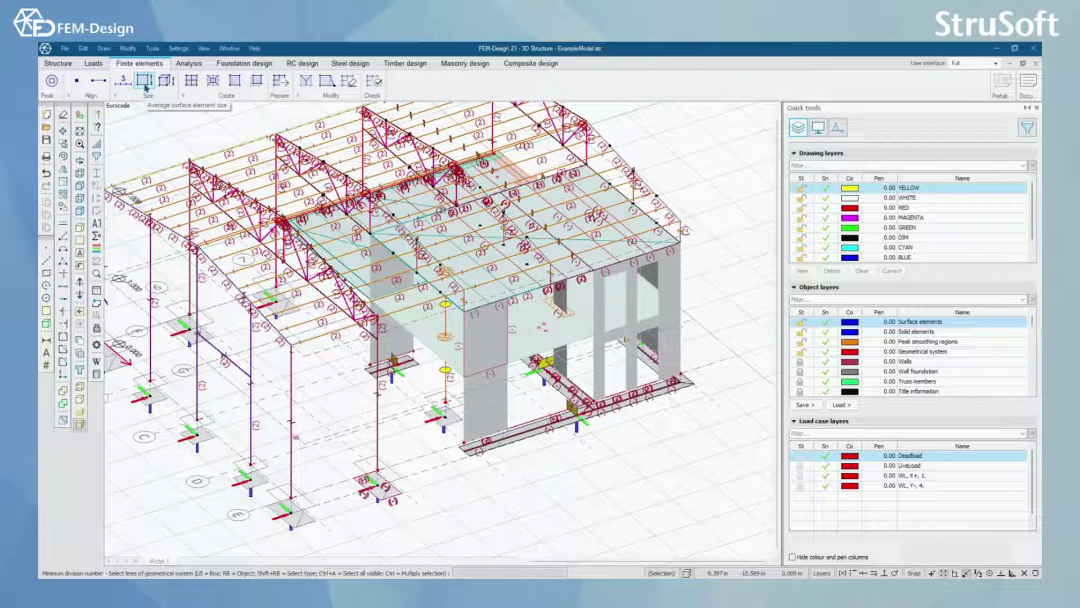
# Apply a smaller average surface element size to the picked region.
pyautogui.click(145, 85)
pyautogui.scroll(3, 363, 378)
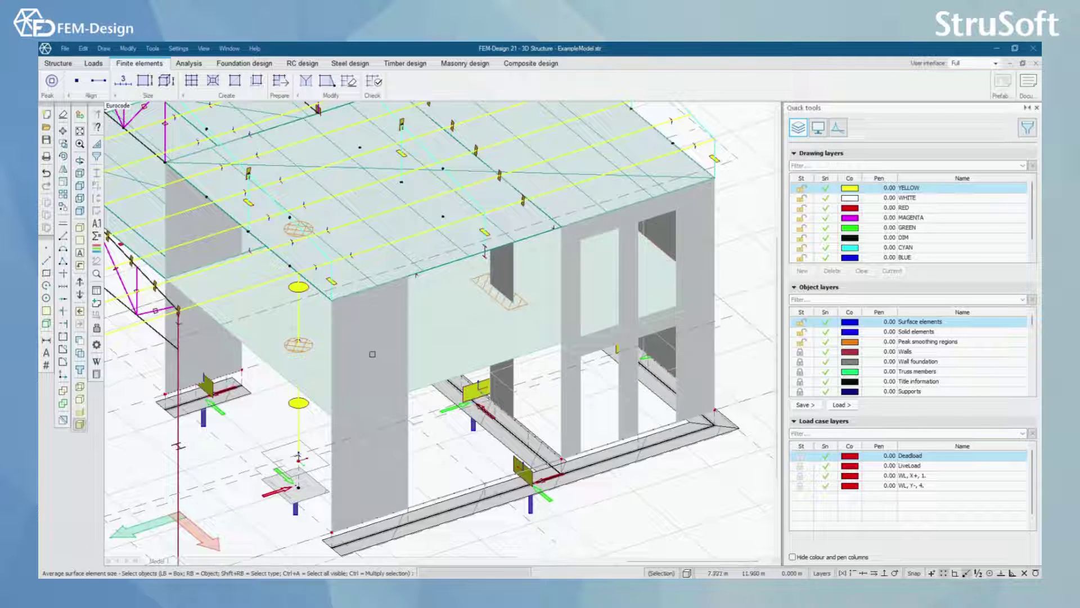
pyautogui.click(378, 343)
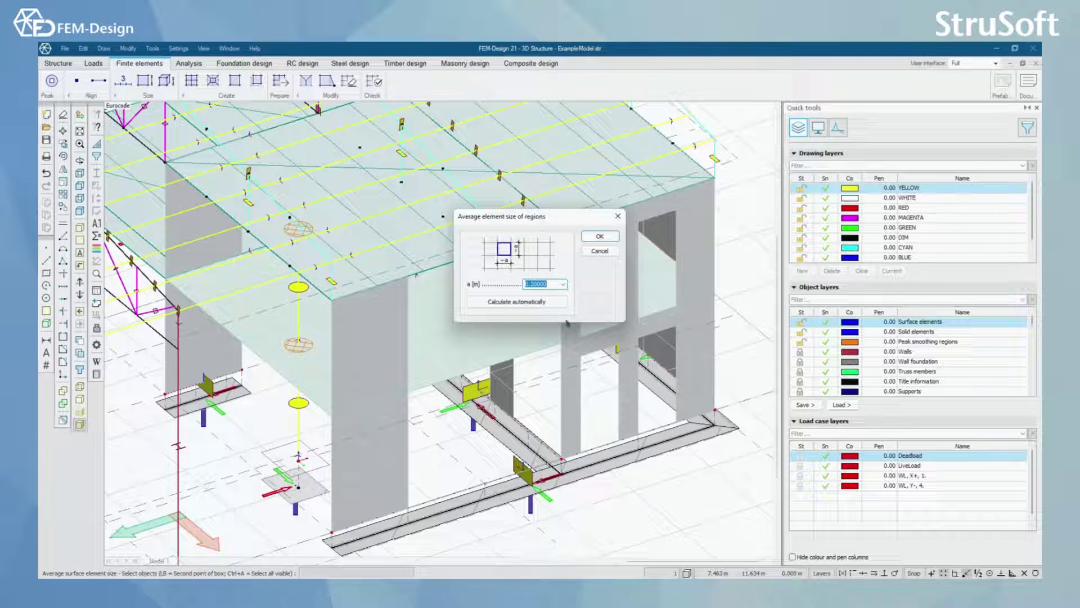
pyautogui.click(565, 287)
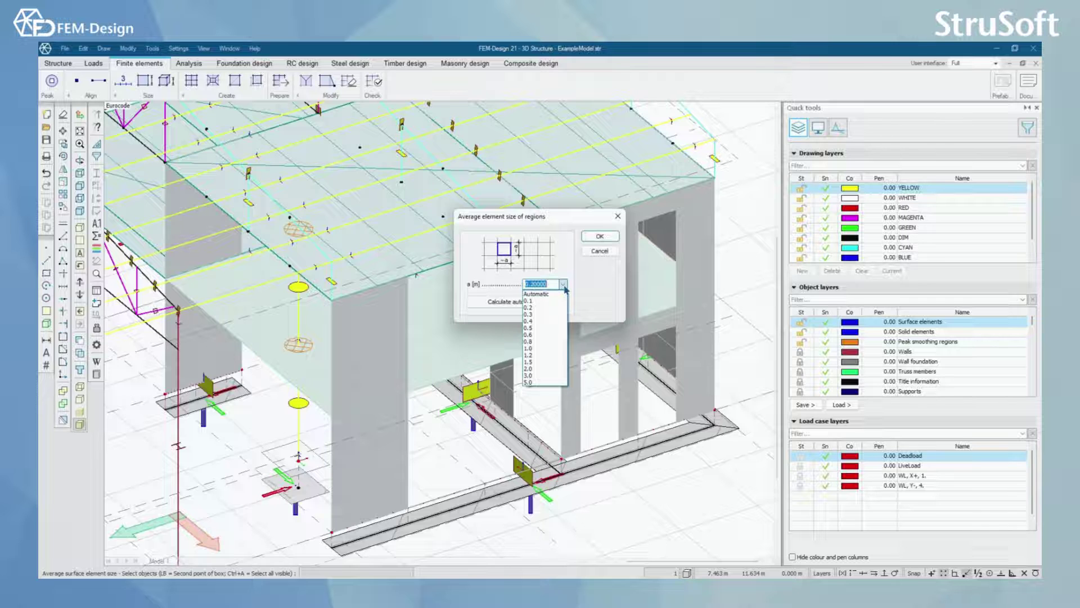
pyautogui.click(533, 301)
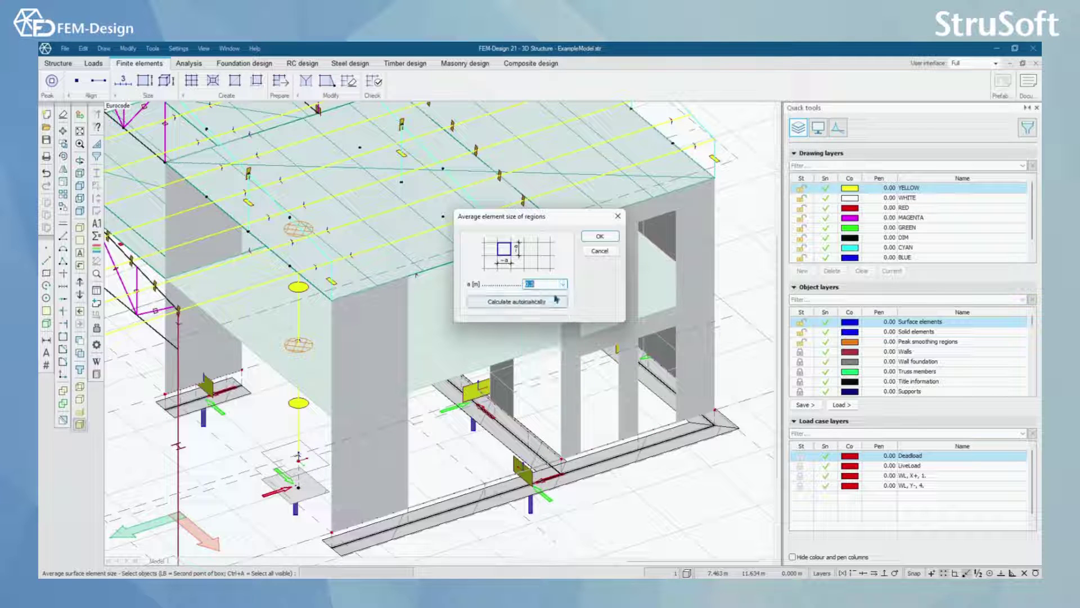
pyautogui.click(599, 237)
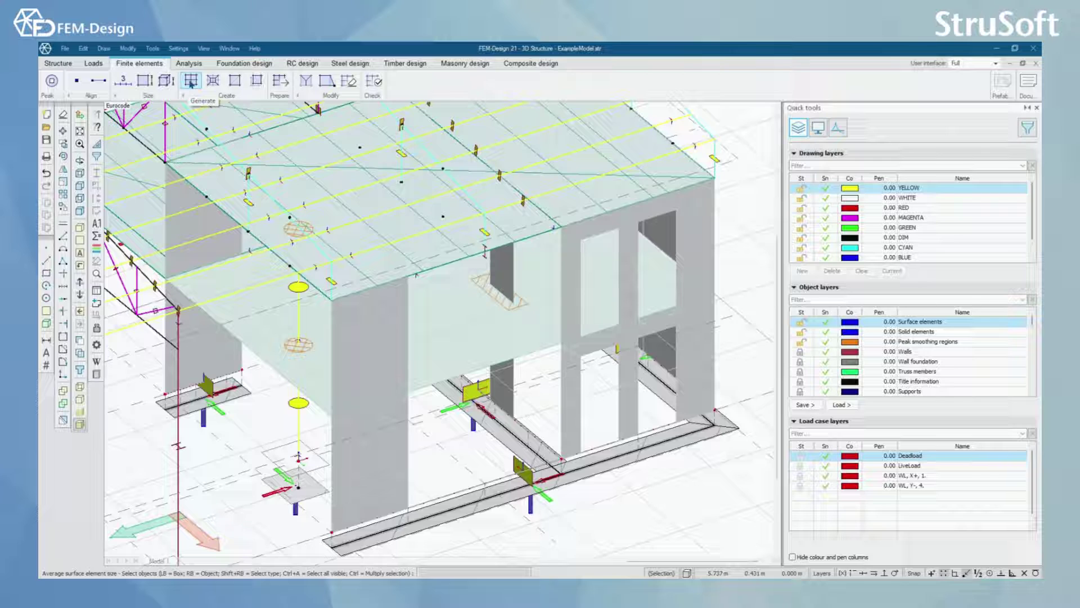
# Generate the finite element mesh over the whole building using a selection box.
pyautogui.click(192, 82)
pyautogui.scroll(-3, 456, 378)
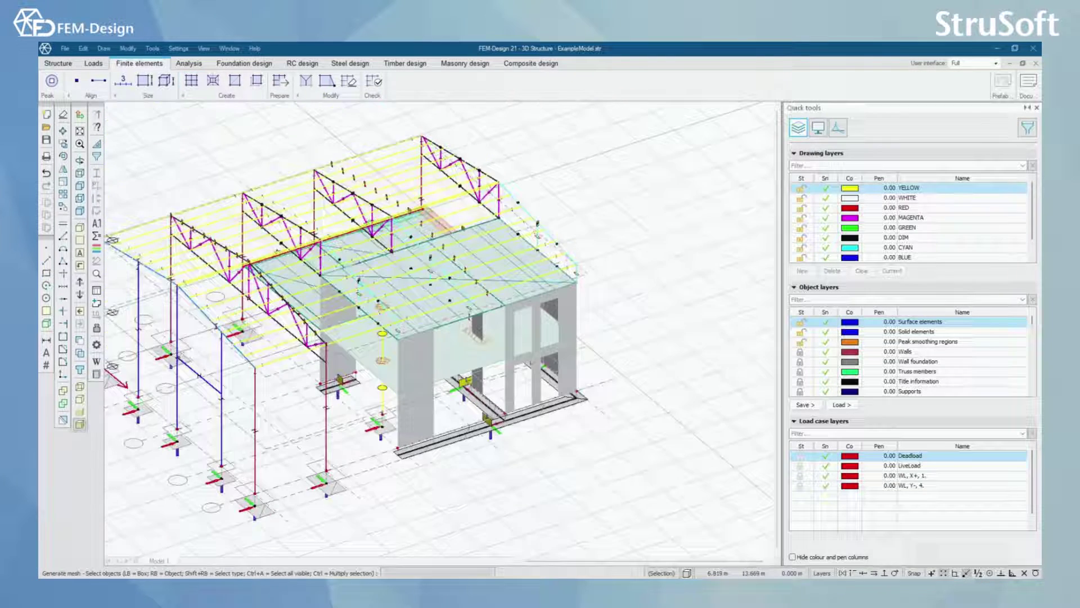
pyautogui.scroll(-2, 125, 372)
pyautogui.scroll(-2, 124, 372)
pyautogui.click(330, 127)
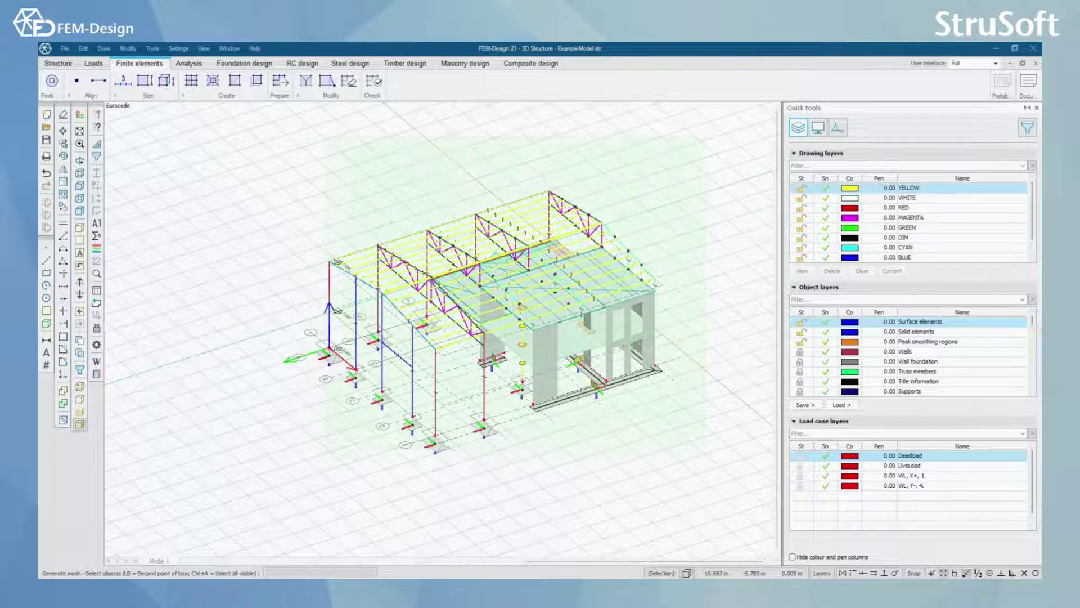
pyautogui.click(709, 473)
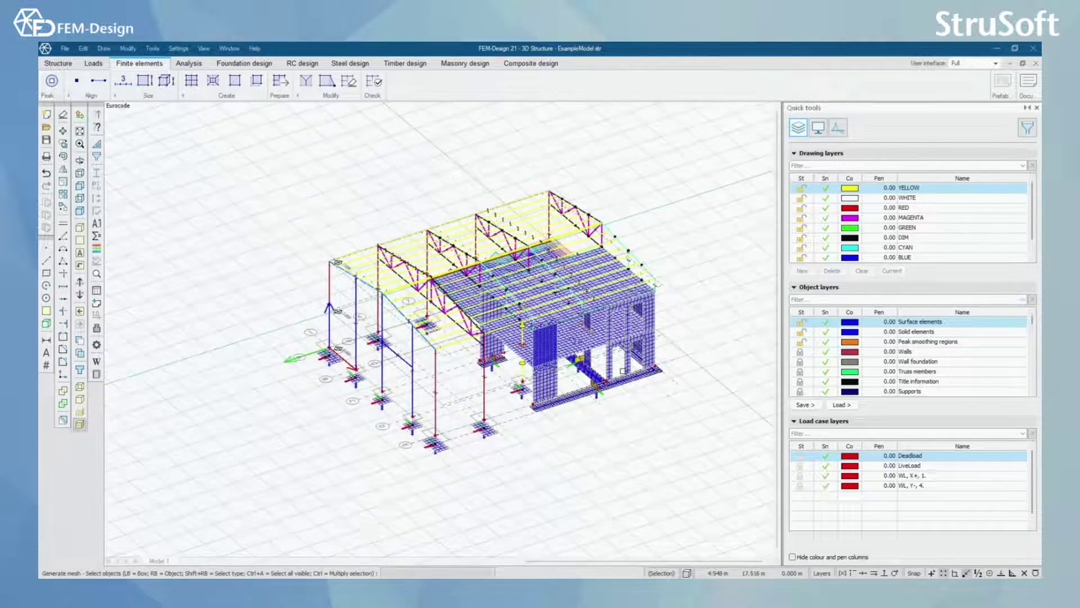
pyautogui.scroll(2, 503, 355)
pyautogui.scroll(2, 504, 354)
pyautogui.scroll(1, 503, 355)
pyautogui.scroll(2, 503, 354)
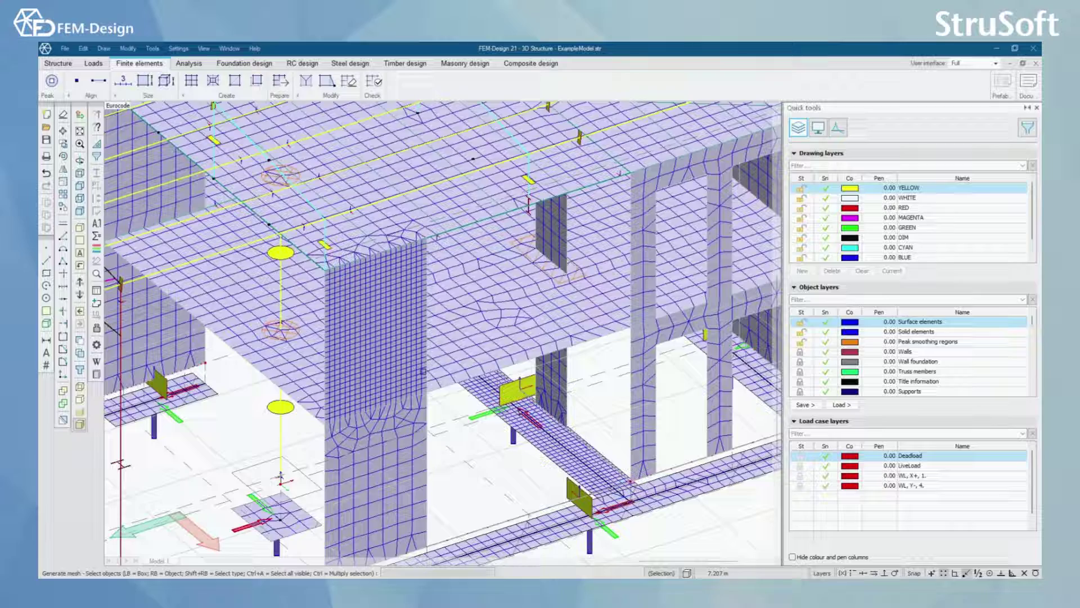
pyautogui.scroll(-2, 408, 345)
pyautogui.scroll(-1, 381, 325)
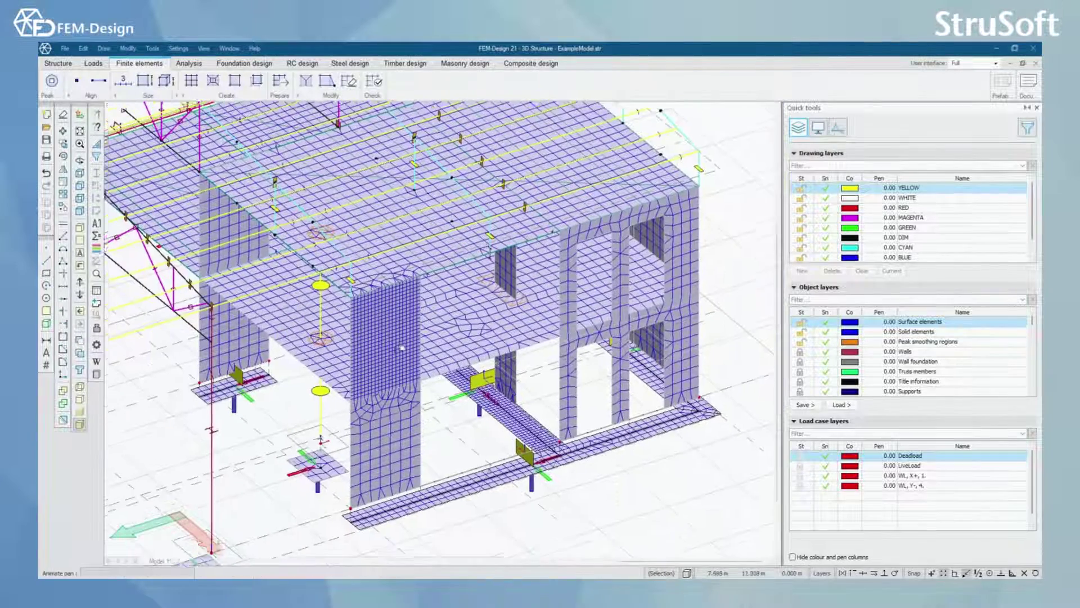
pyautogui.scroll(-1, 346, 304)
pyautogui.scroll(1, 394, 361)
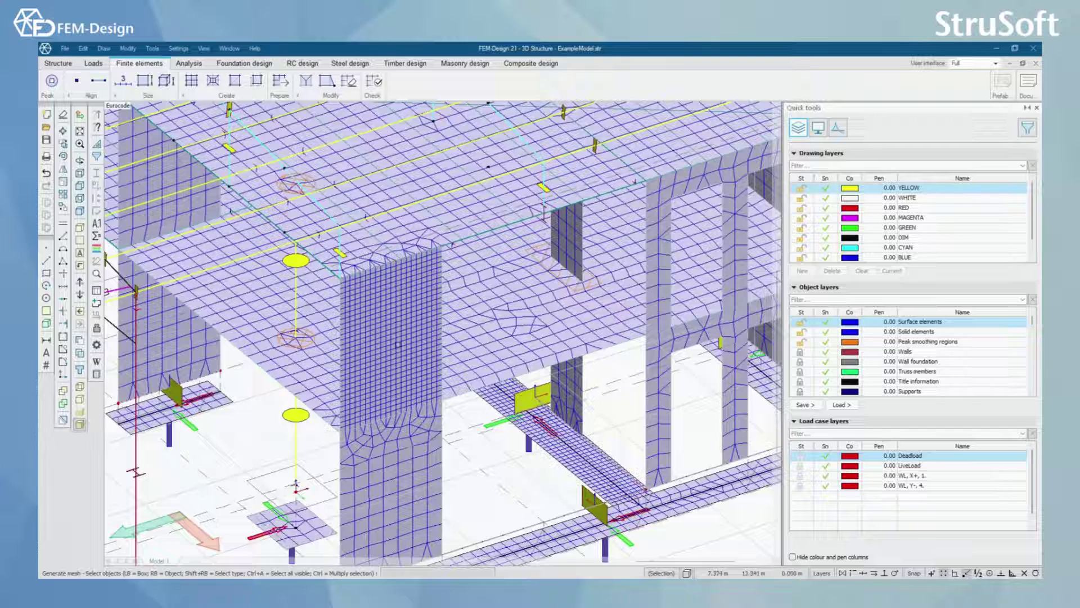
pyautogui.scroll(-1, 397, 345)
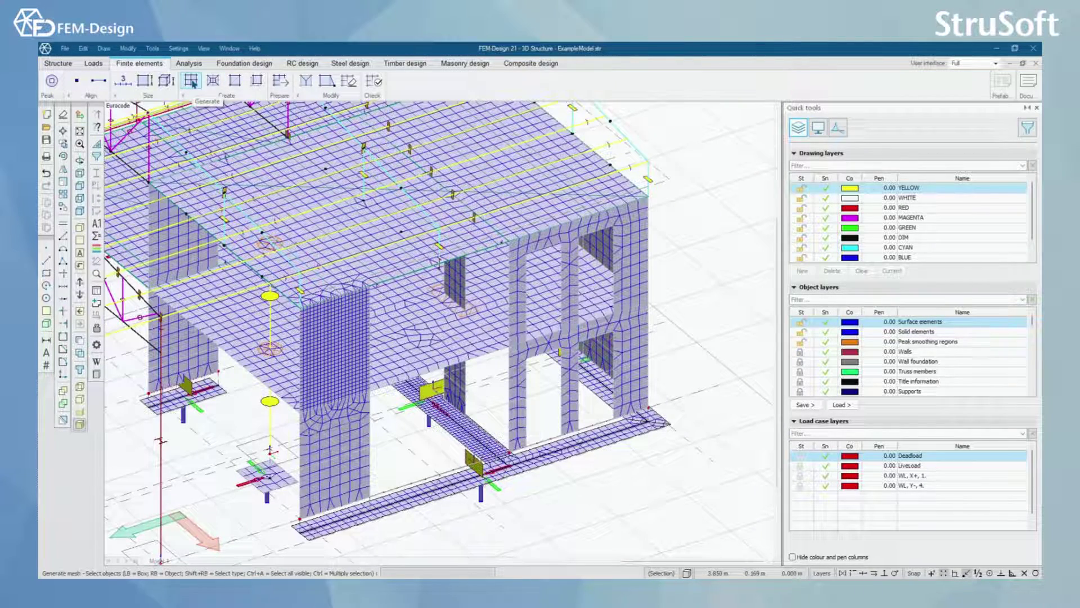
pyautogui.scroll(1, 388, 371)
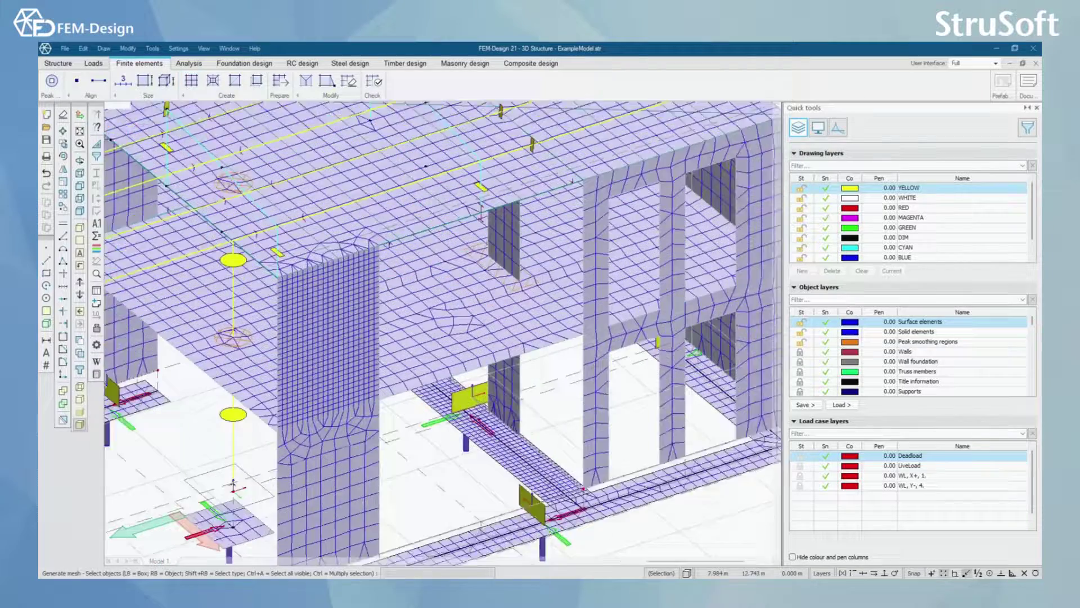
pyautogui.scroll(1, 389, 371)
pyautogui.scroll(1, 388, 370)
pyautogui.scroll(1, 389, 371)
pyautogui.scroll(-1, 389, 370)
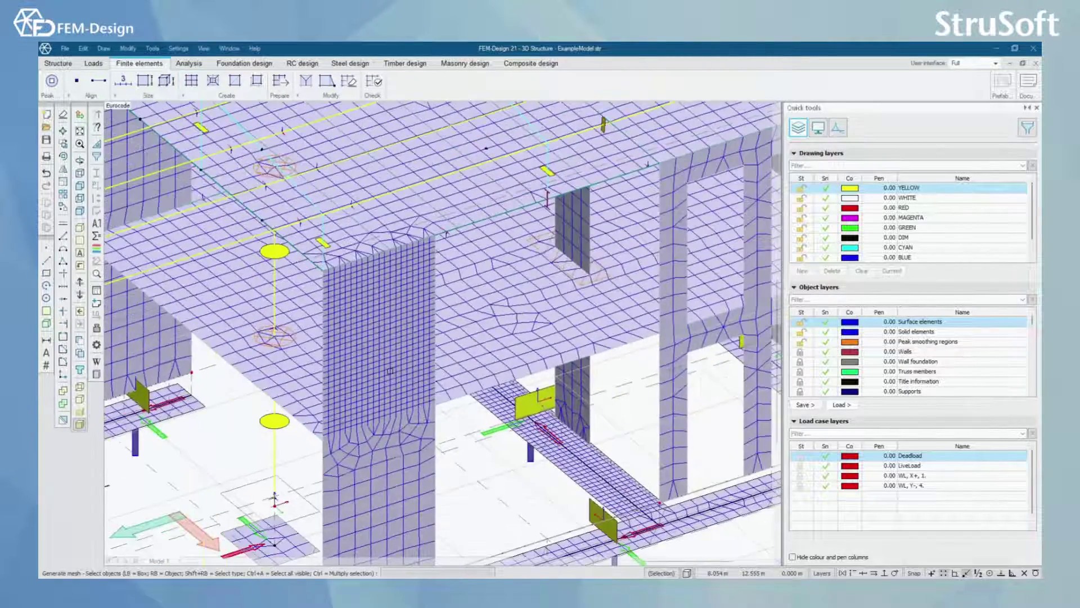
pyautogui.scroll(-1, 389, 369)
pyautogui.scroll(-2, 389, 371)
# Set Refine mesh options to exclude Beam and include Peak smoothing regions.
pyautogui.click(212, 81)
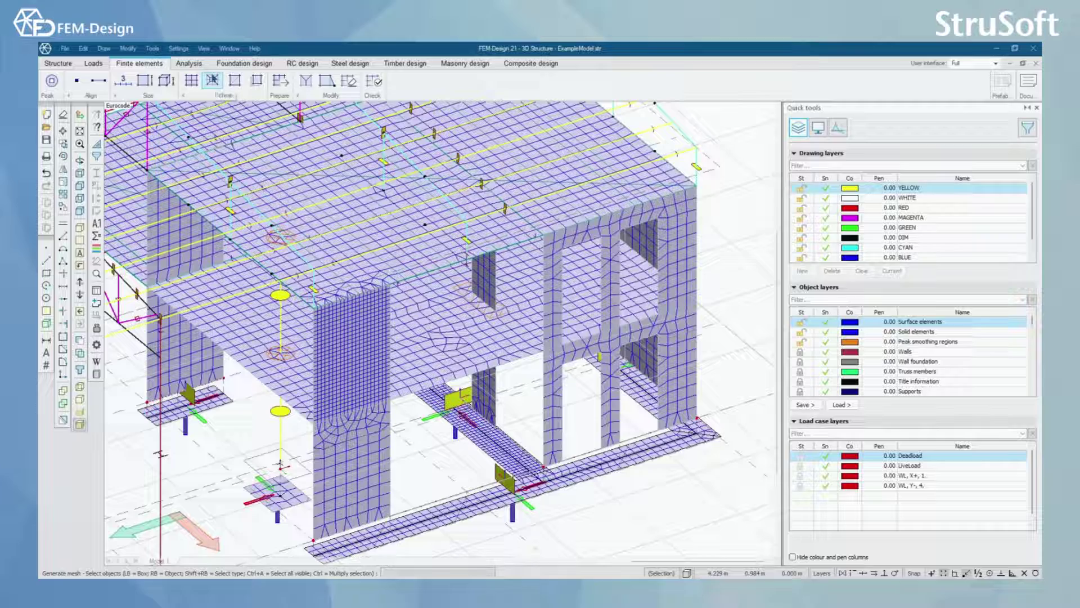
pyautogui.hotkey('ctrl', 'a')
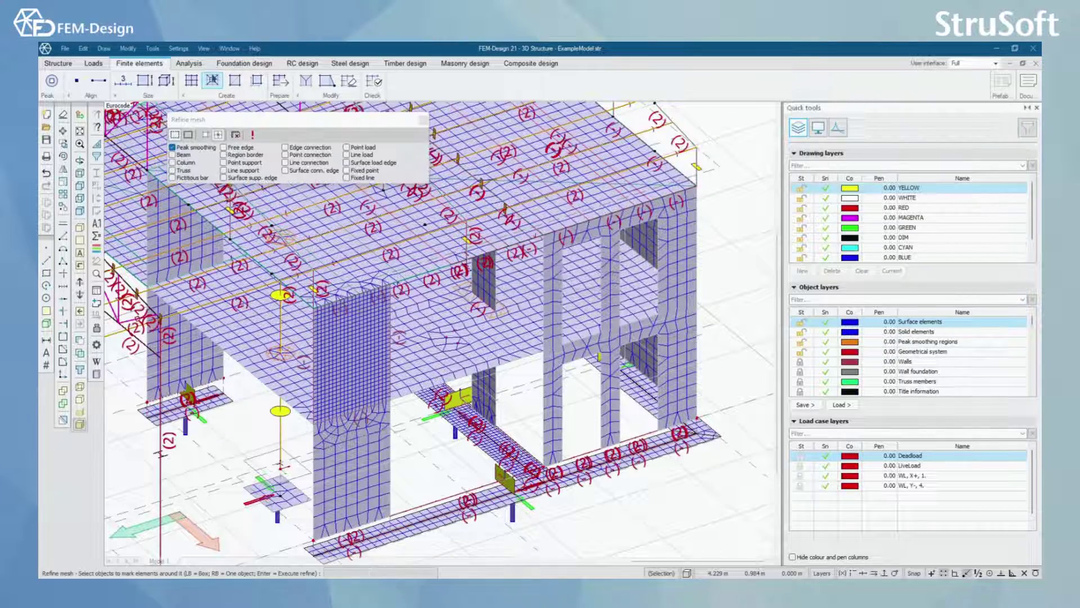
pyautogui.scroll(1, 435, 414)
pyautogui.scroll(1, 437, 414)
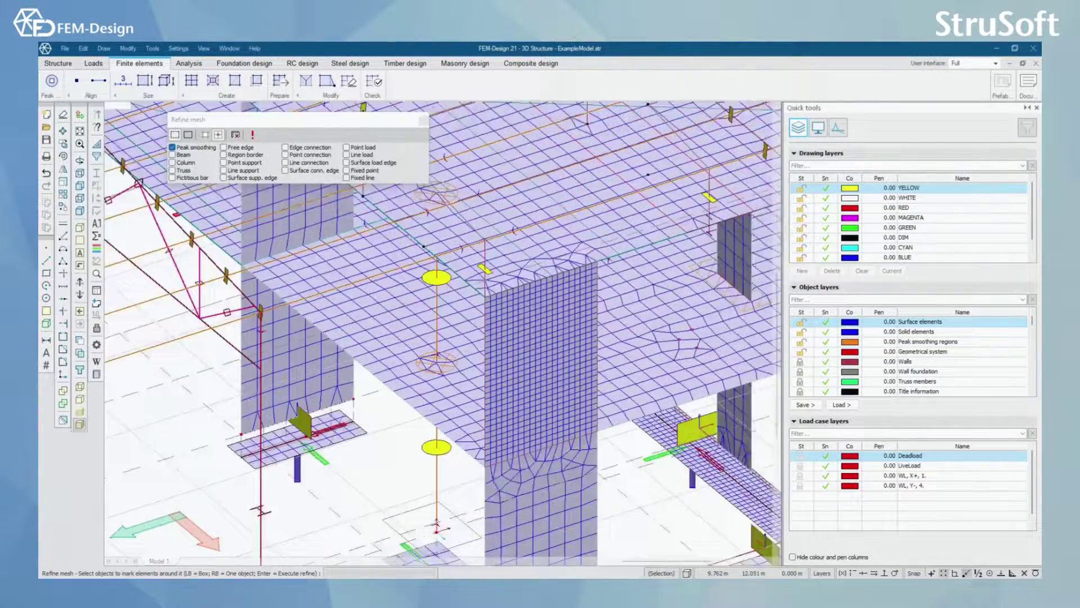
pyautogui.scroll(1, 436, 413)
pyautogui.scroll(1, 438, 418)
pyautogui.scroll(1, 439, 417)
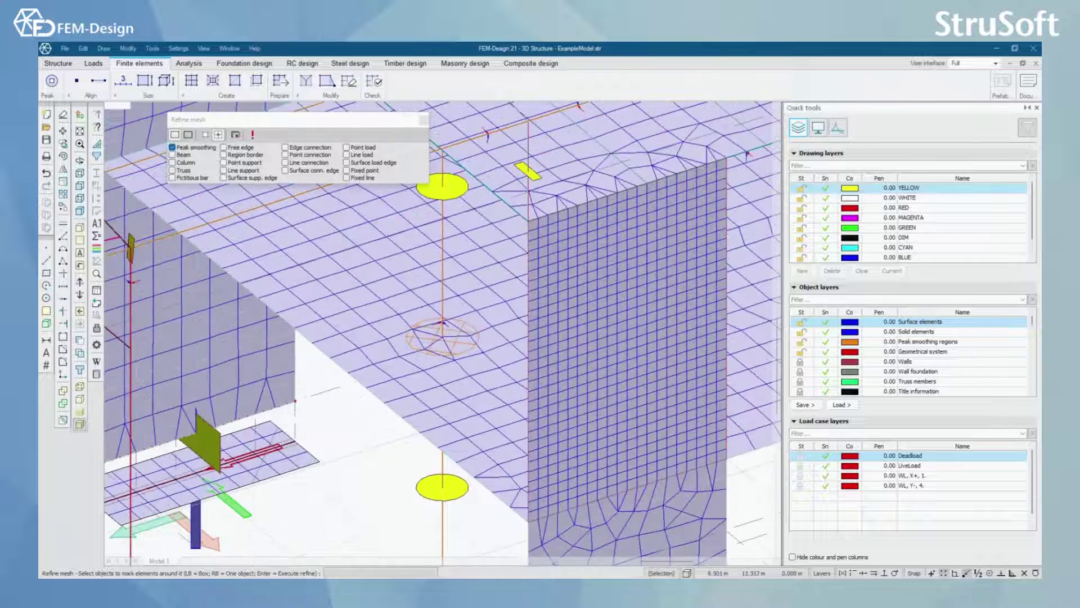
pyautogui.scroll(1, 443, 418)
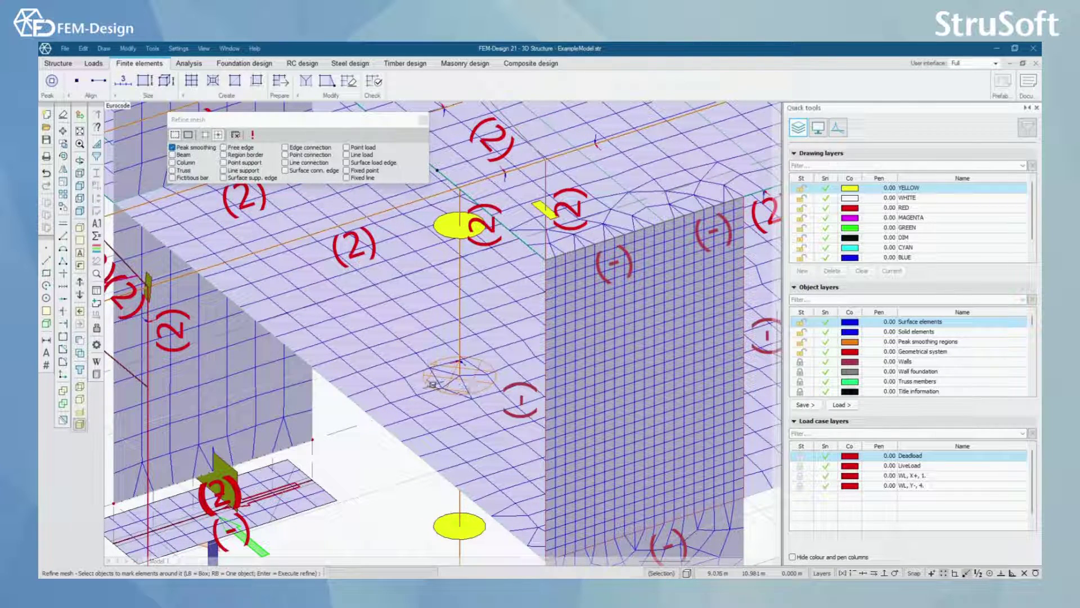
pyautogui.moveTo(267, 124); pyautogui.dragTo(250, 114)
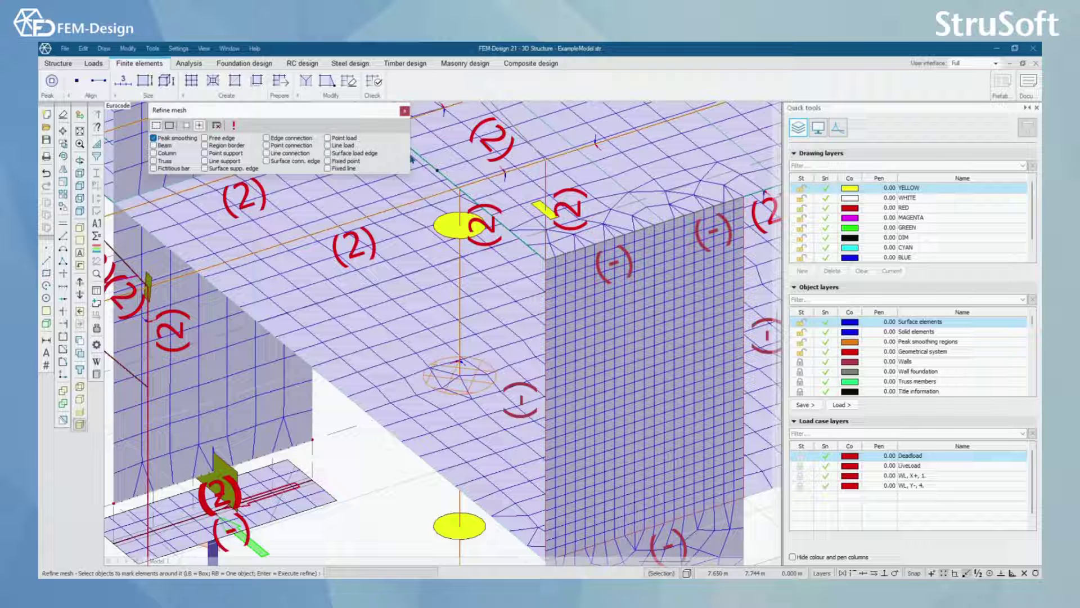
pyautogui.click(154, 145)
pyautogui.click(154, 139)
# Refine the elements around the column's peak smoothing region twice.
pyautogui.moveTo(454, 411); pyautogui.dragTo(473, 389, button='middle')
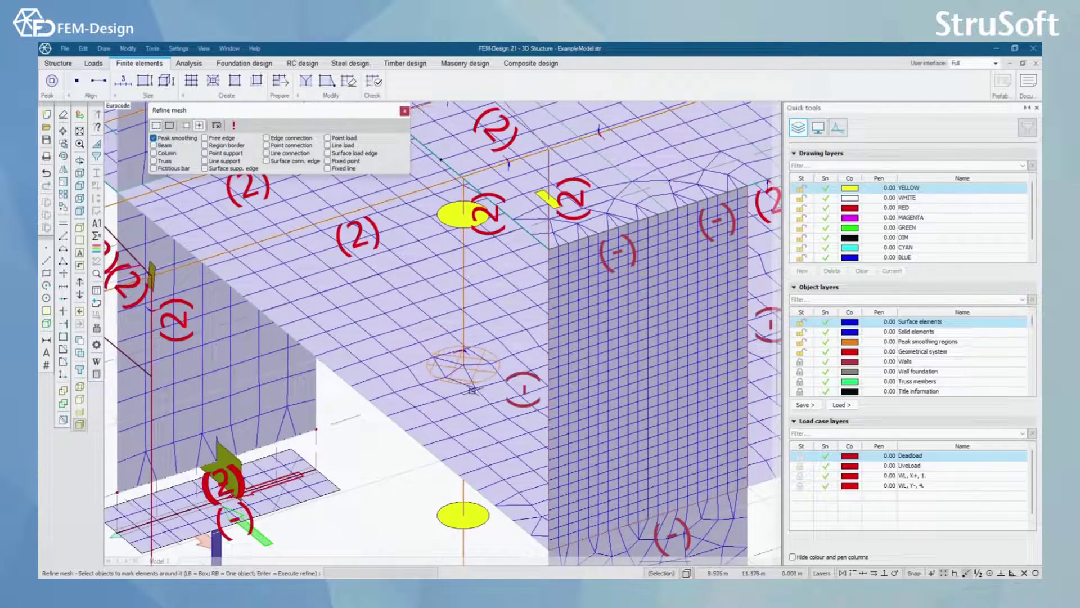
pyautogui.scroll(3, 471, 390)
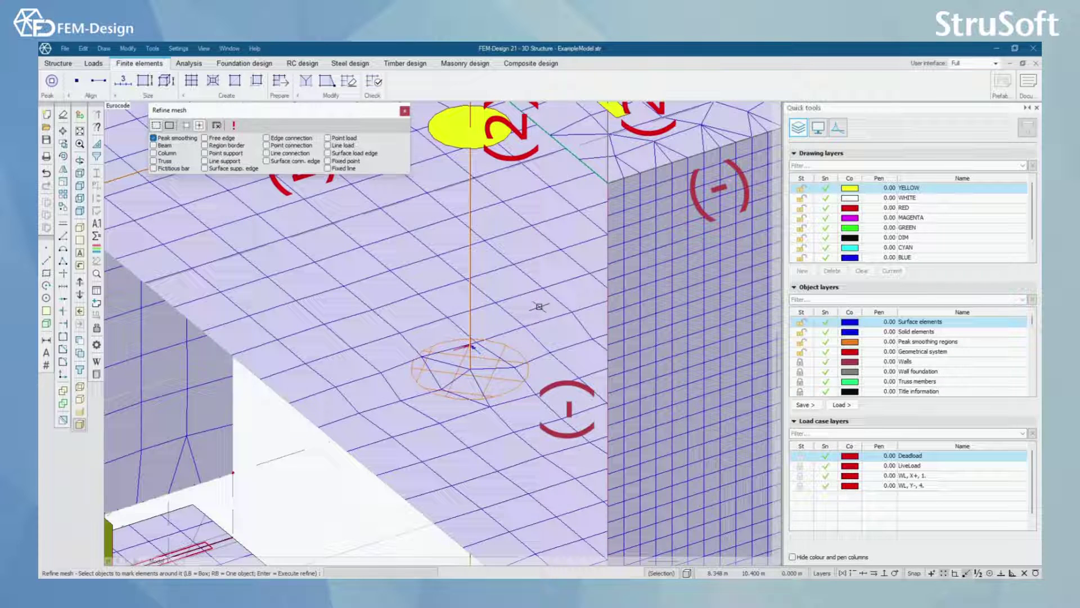
pyautogui.moveTo(540, 306); pyautogui.dragTo(398, 418)
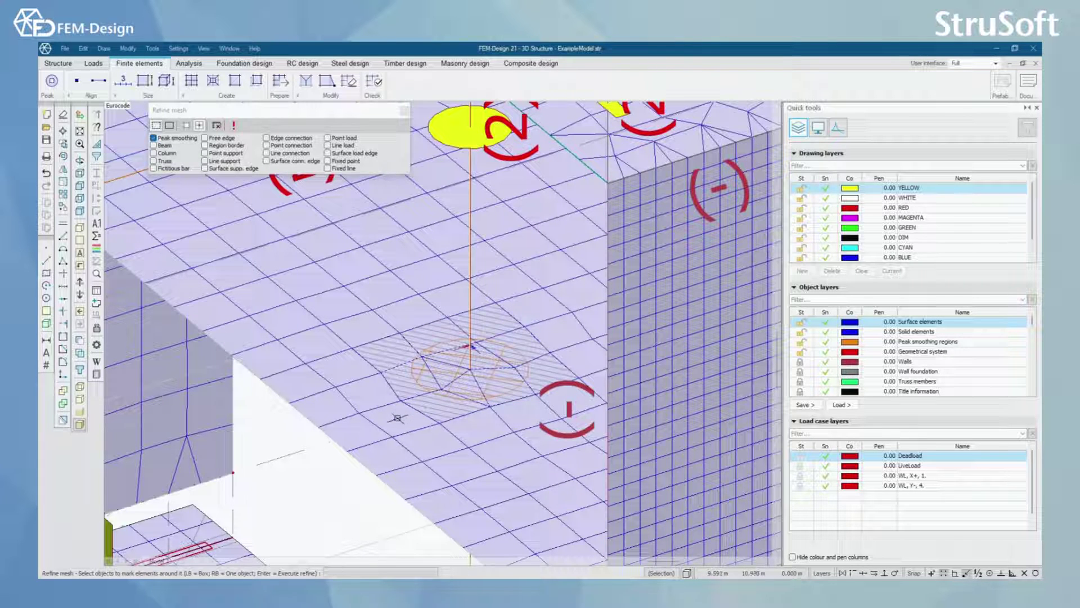
pyautogui.click(234, 124)
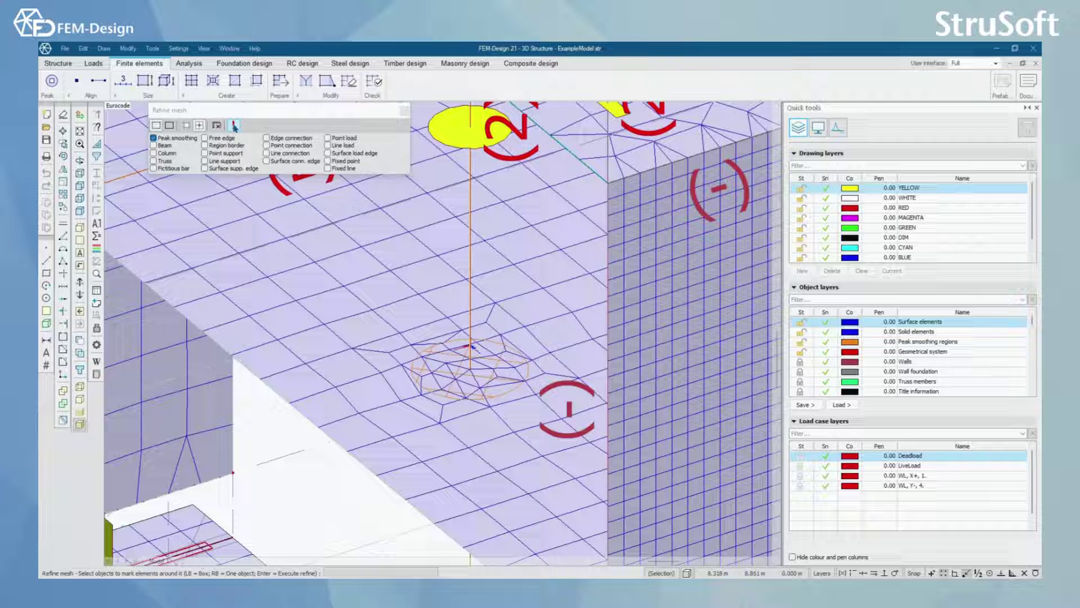
pyautogui.moveTo(541, 306); pyautogui.dragTo(386, 399)
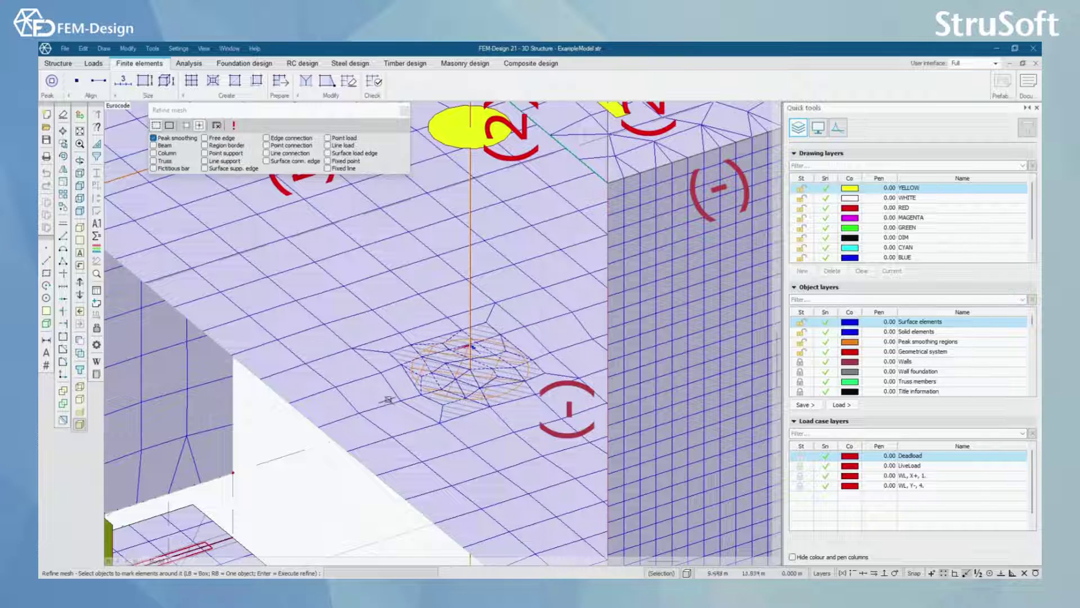
pyautogui.click(233, 125)
pyautogui.scroll(-3, 480, 359)
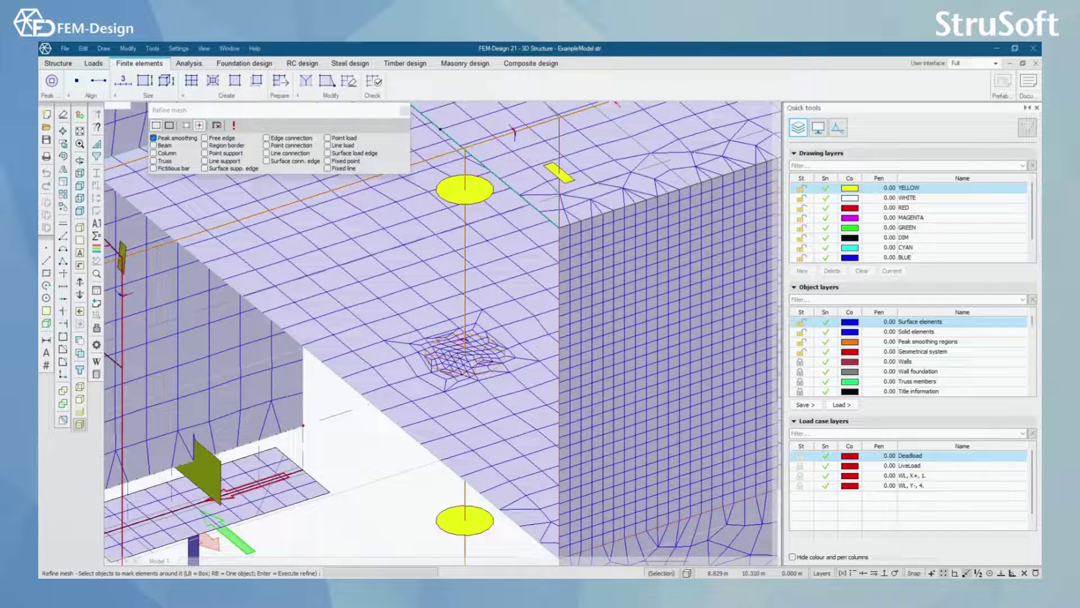
pyautogui.scroll(3, 479, 359)
pyautogui.scroll(-2, 480, 359)
pyautogui.scroll(-2, 479, 358)
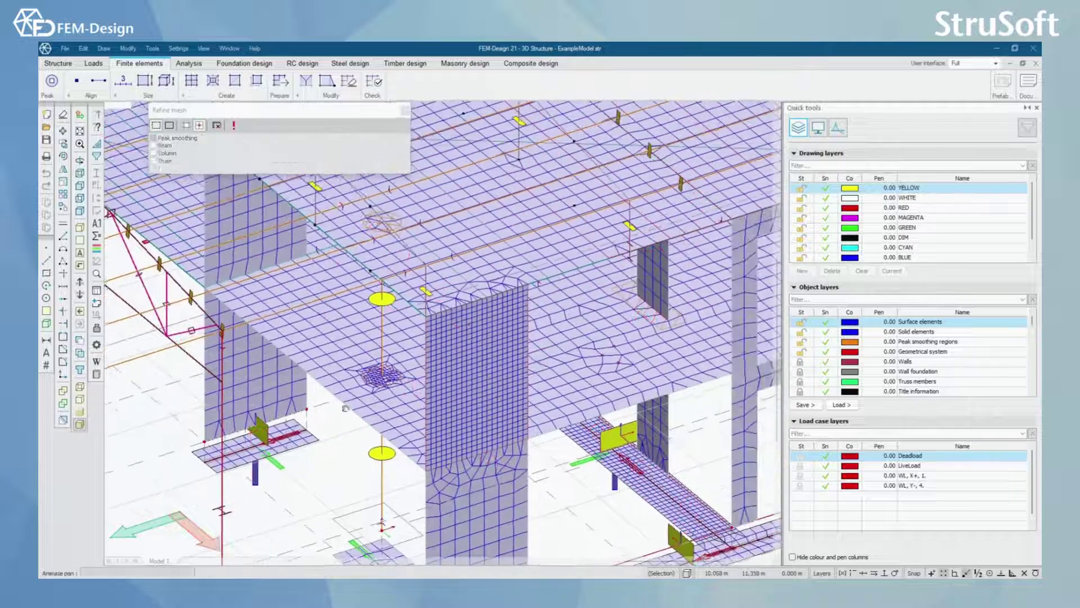
pyautogui.scroll(2, 384, 390)
pyautogui.scroll(2, 382, 388)
pyautogui.scroll(-3, 382, 387)
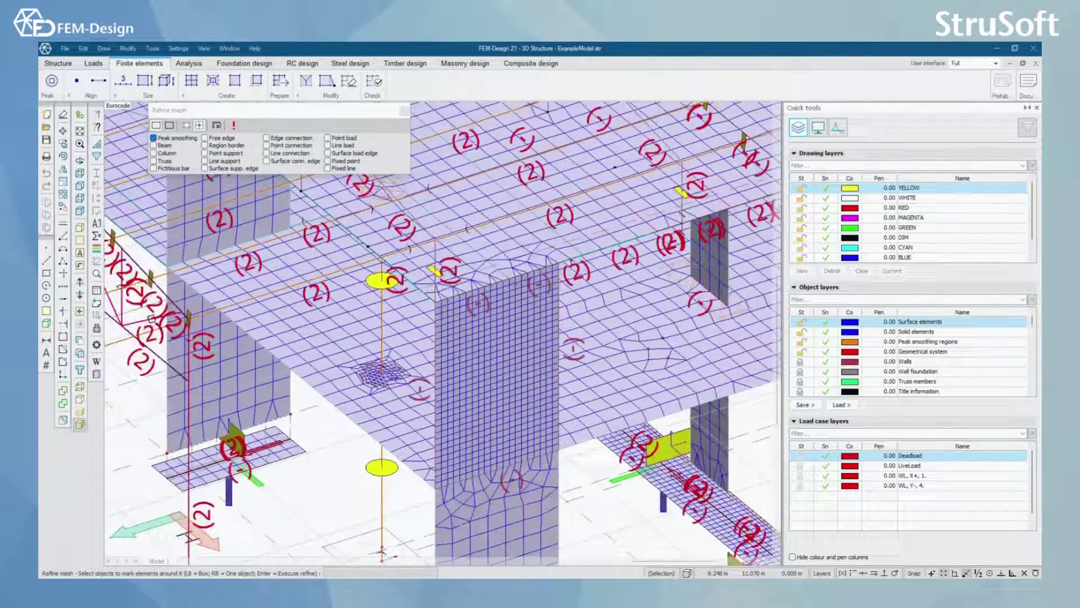
pyautogui.scroll(2, 382, 386)
pyautogui.scroll(2, 382, 386)
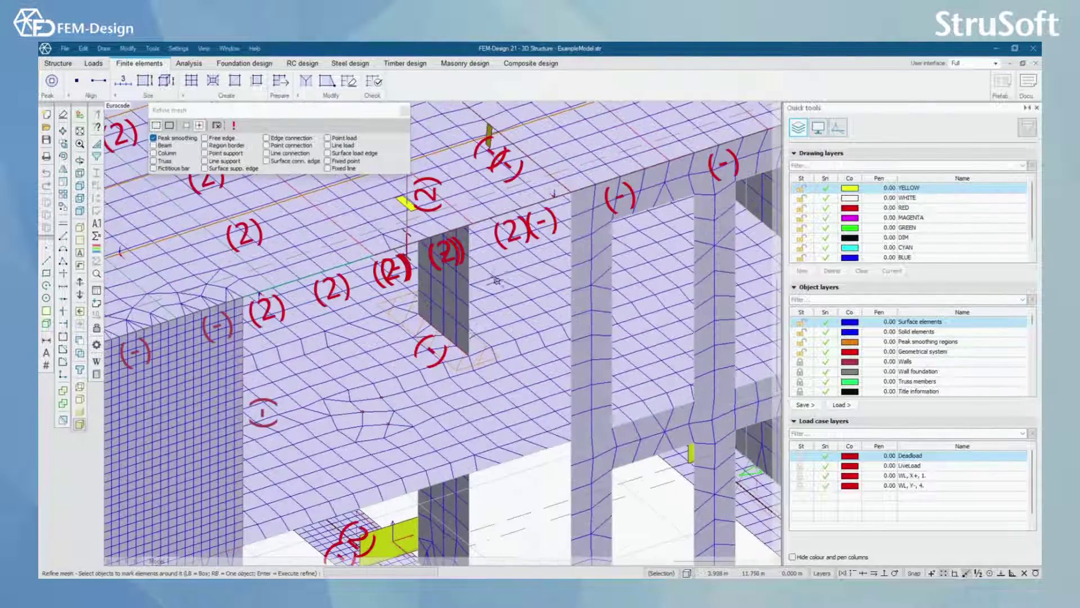
# Refine the slab elements around the interior wall base, then exit mesh refinement.
pyautogui.moveTo(500, 265); pyautogui.dragTo(354, 382)
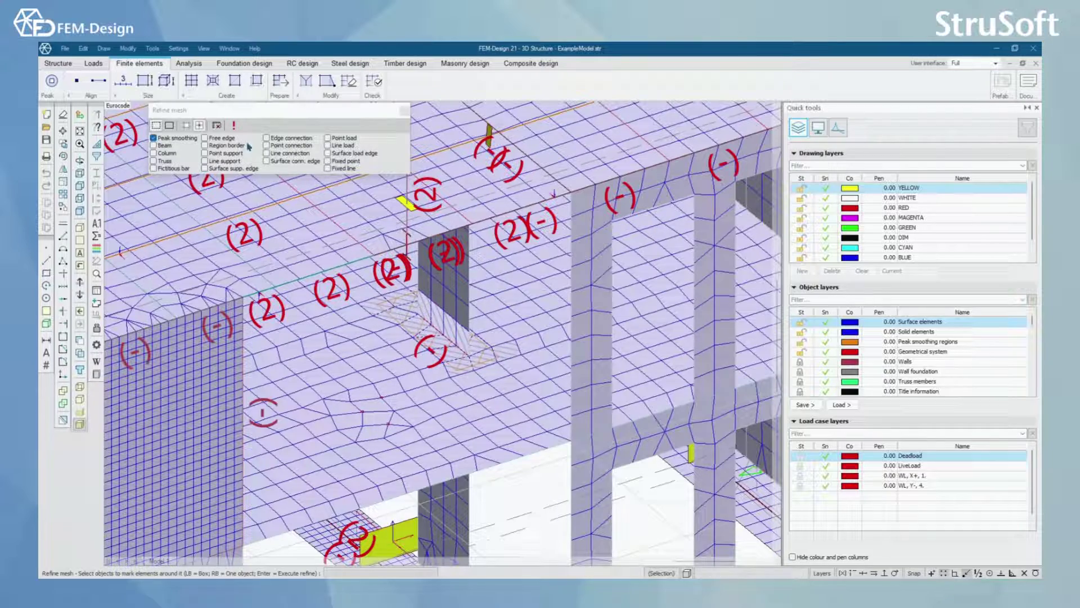
pyautogui.click(236, 125)
pyautogui.scroll(3, 507, 313)
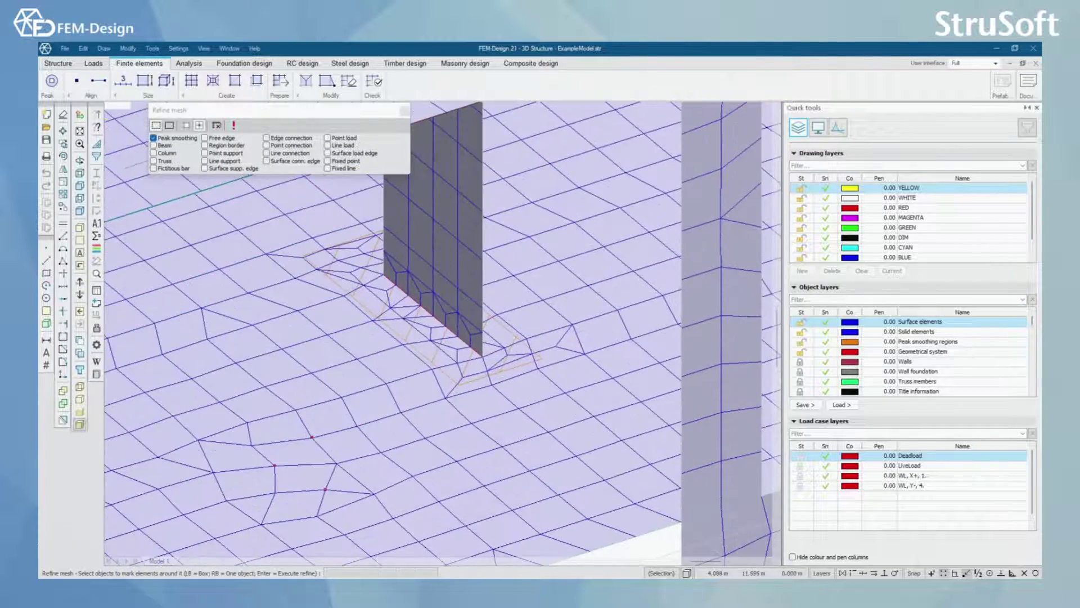
pyautogui.scroll(-2, 534, 280)
pyautogui.scroll(-2, 533, 281)
pyautogui.scroll(-1, 533, 281)
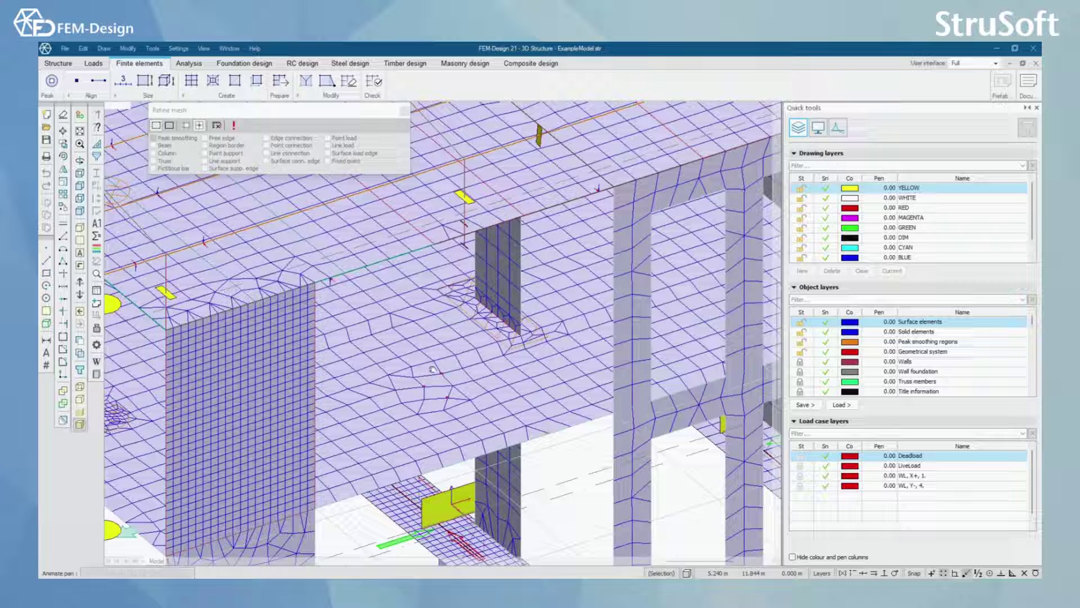
pyautogui.click(401, 112)
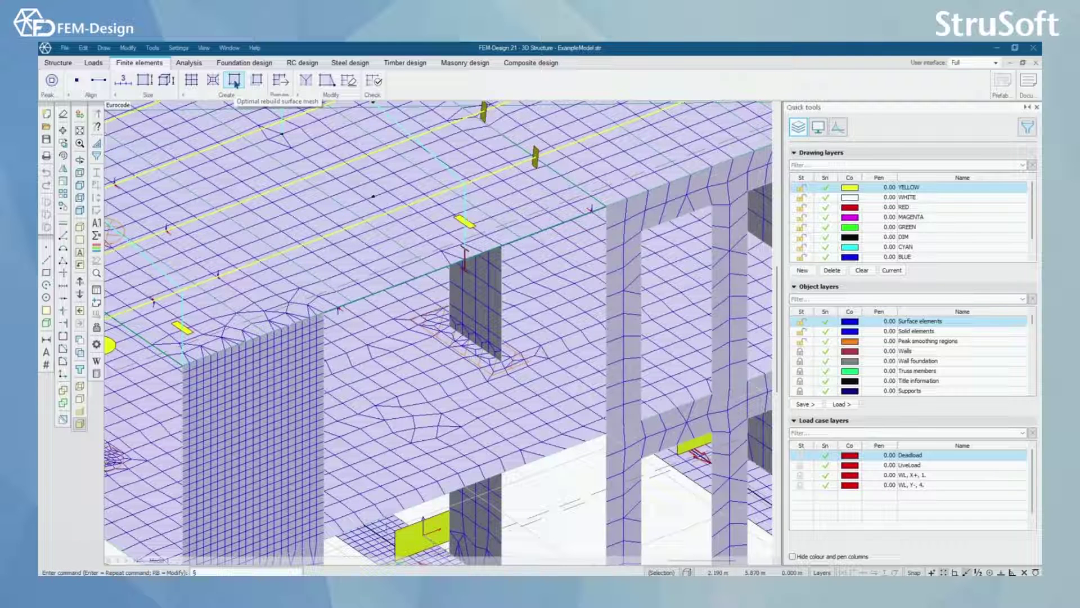
# Run Optimal rebuild surface mesh on the slab around the small interior wall.
pyautogui.click(234, 81)
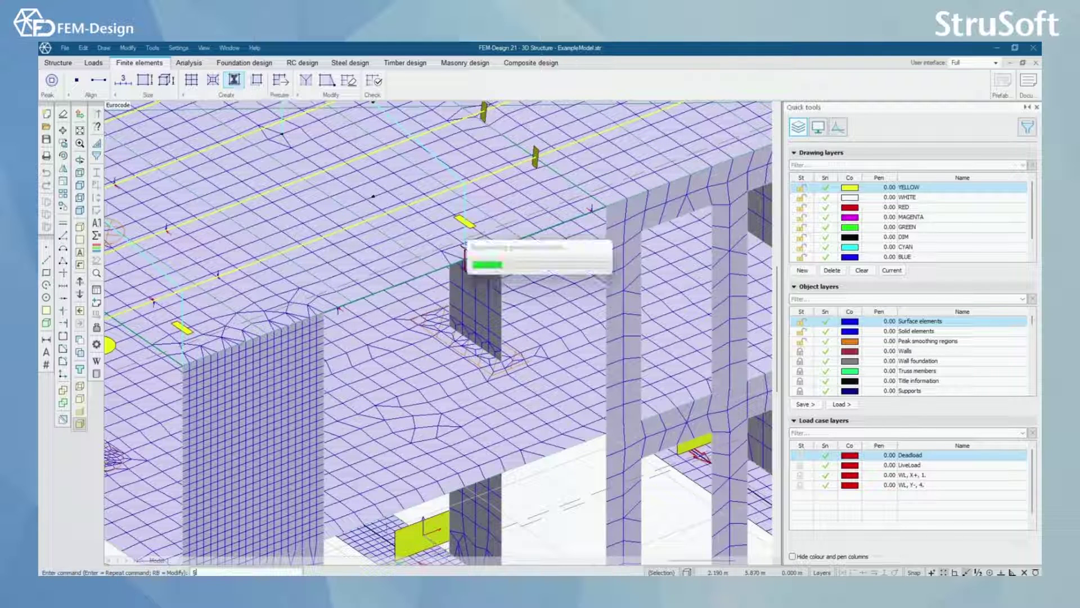
pyautogui.scroll(-5, 619, 395)
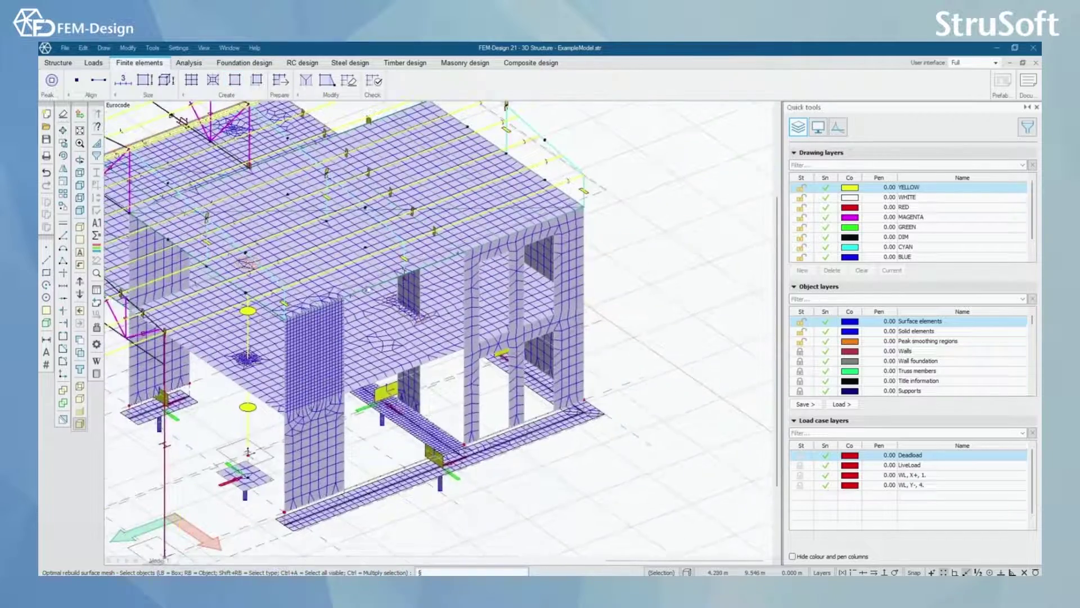
pyautogui.scroll(2, 619, 396)
pyautogui.scroll(2, 619, 396)
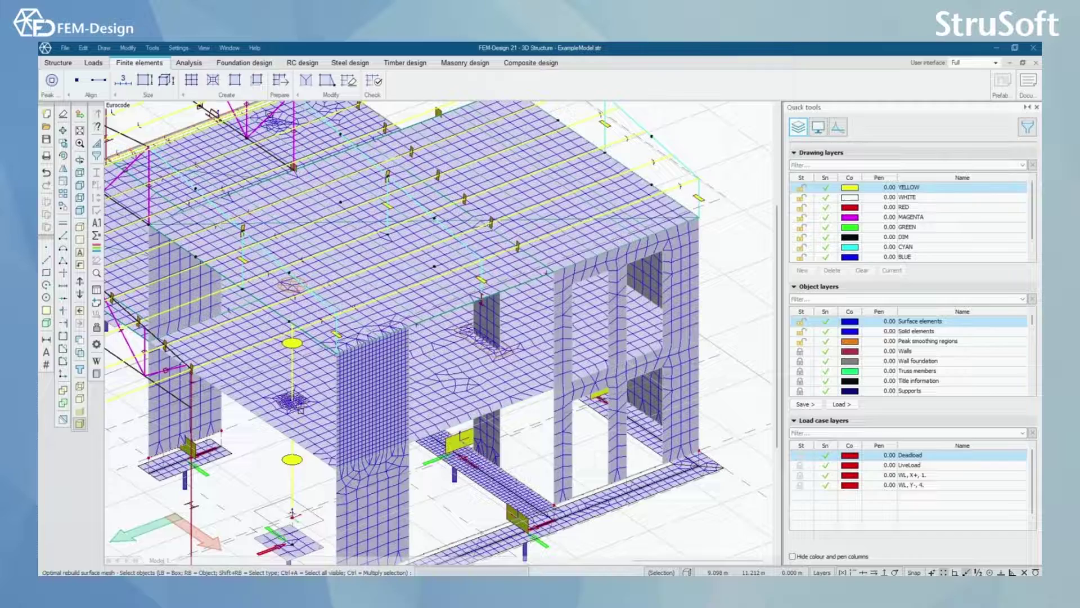
pyautogui.click(297, 405)
pyautogui.scroll(2, 336, 401)
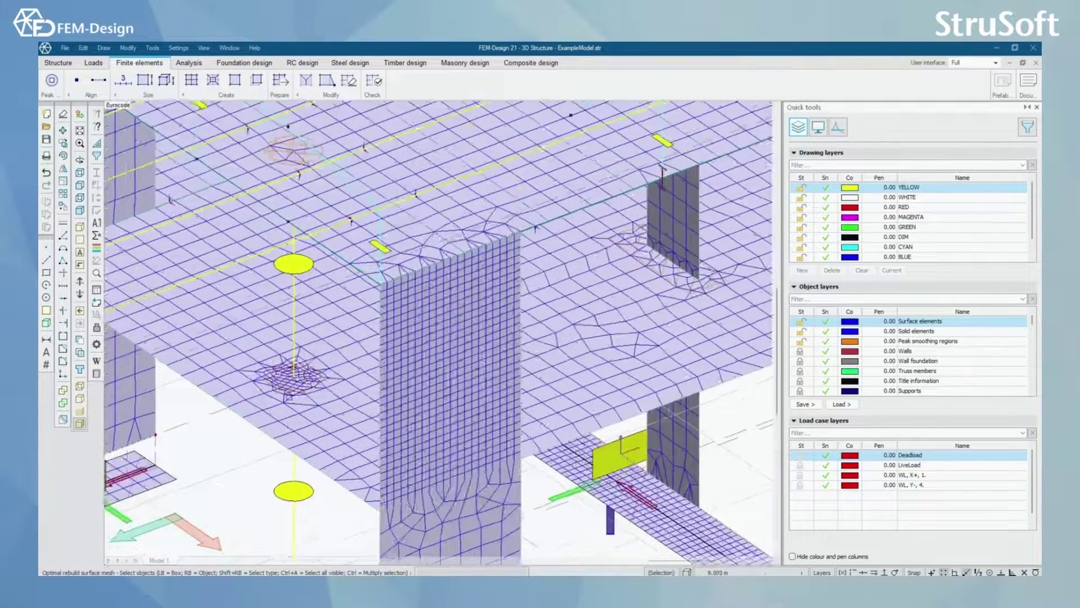
pyautogui.scroll(2, 335, 401)
pyautogui.scroll(-1, 335, 400)
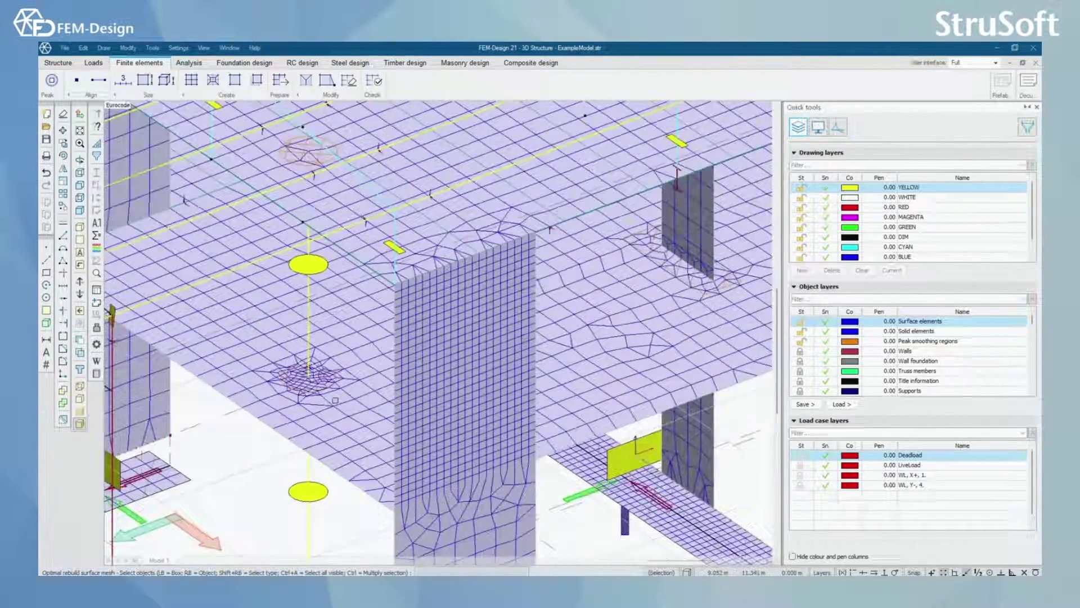
pyautogui.scroll(-1, 336, 401)
pyautogui.scroll(-1, 334, 400)
pyautogui.scroll(2, 319, 390)
pyautogui.scroll(1, 316, 392)
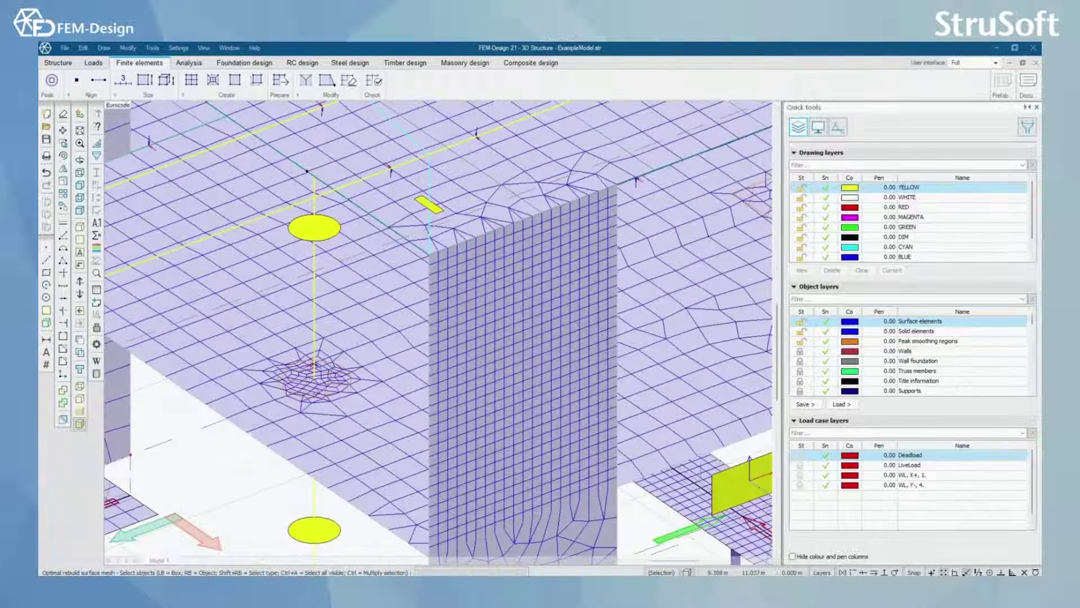
pyautogui.scroll(-2, 325, 380)
pyautogui.scroll(-1, 325, 380)
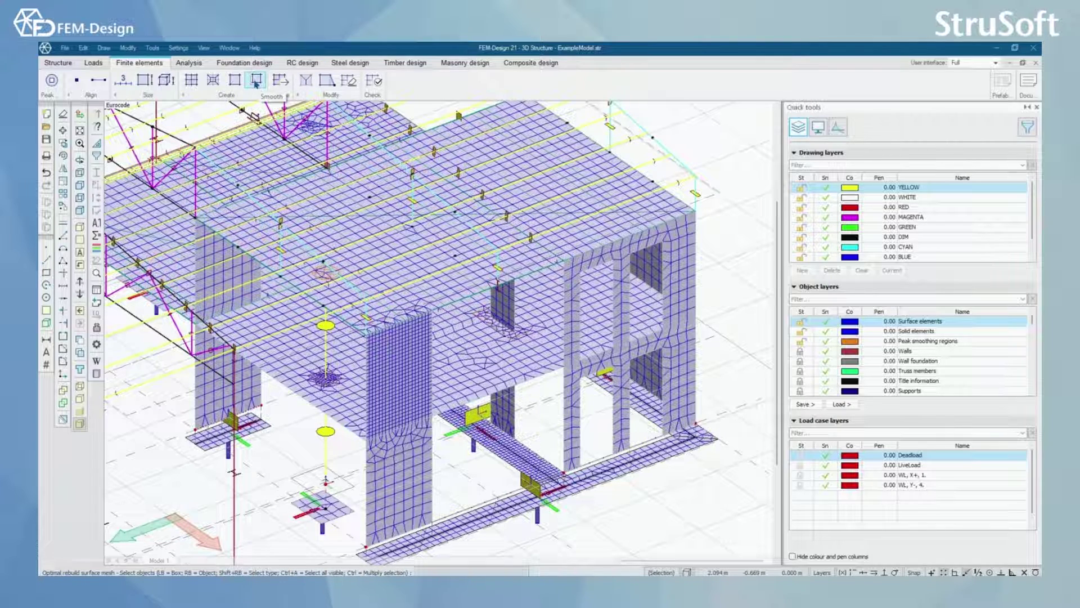
# Run Smooth mesh on the slab region around the column base.
pyautogui.click(256, 82)
pyautogui.scroll(2, 337, 401)
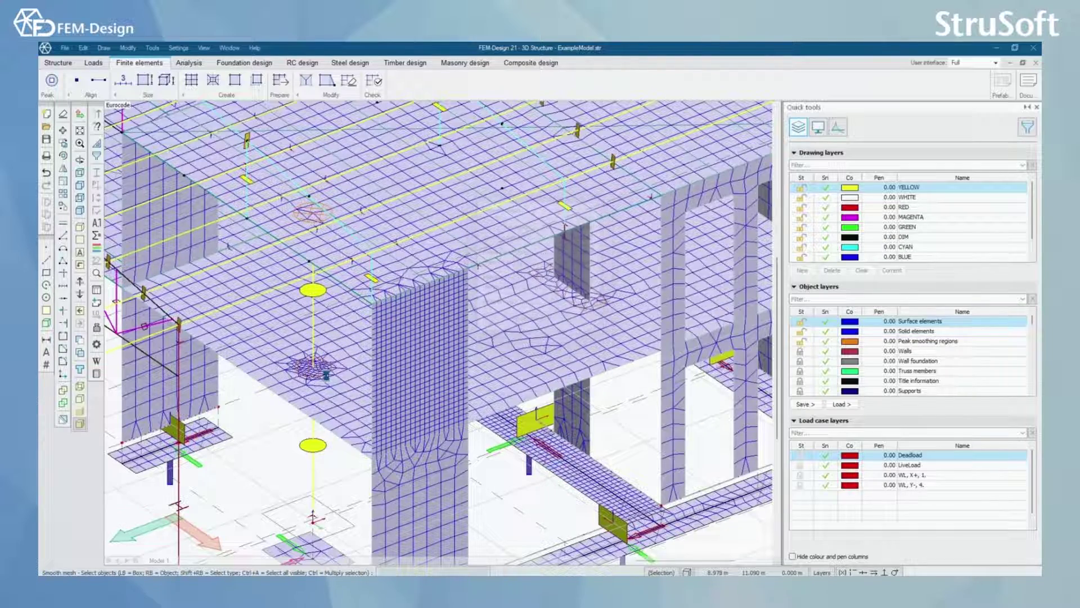
pyautogui.scroll(2, 326, 375)
pyautogui.scroll(1, 328, 336)
pyautogui.scroll(1, 329, 336)
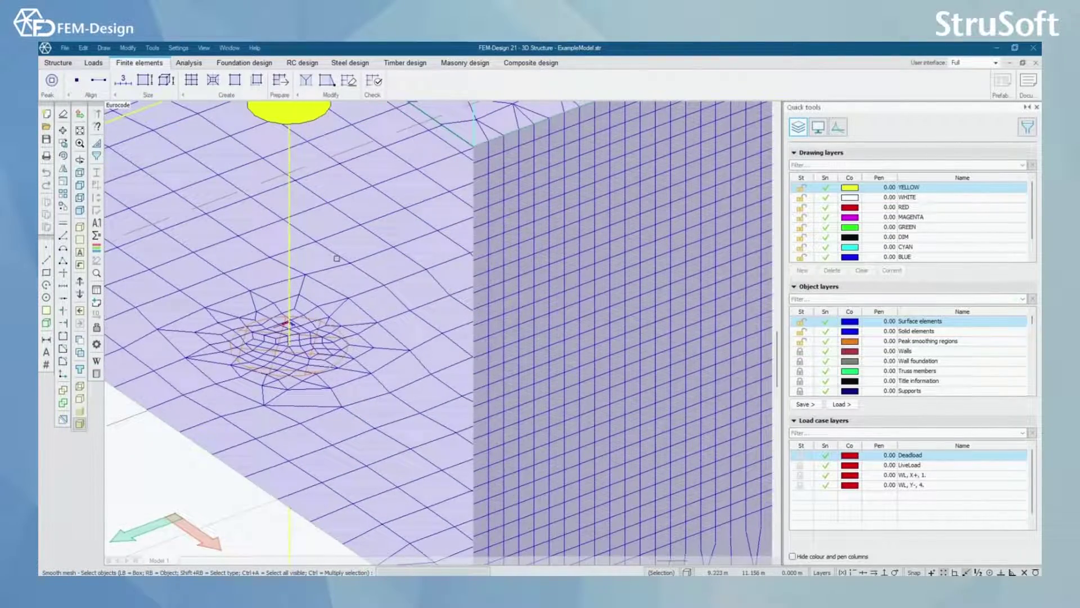
pyautogui.scroll(-2, 390, 406)
pyautogui.scroll(-2, 390, 407)
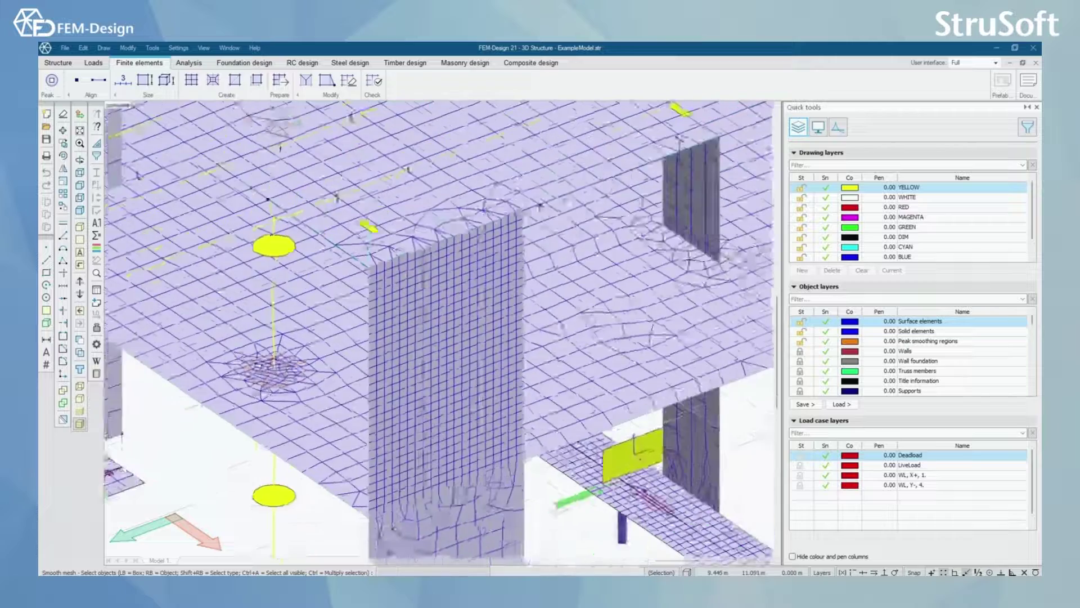
pyautogui.scroll(-1, 390, 406)
pyautogui.scroll(-2, 391, 406)
pyautogui.scroll(2, 390, 406)
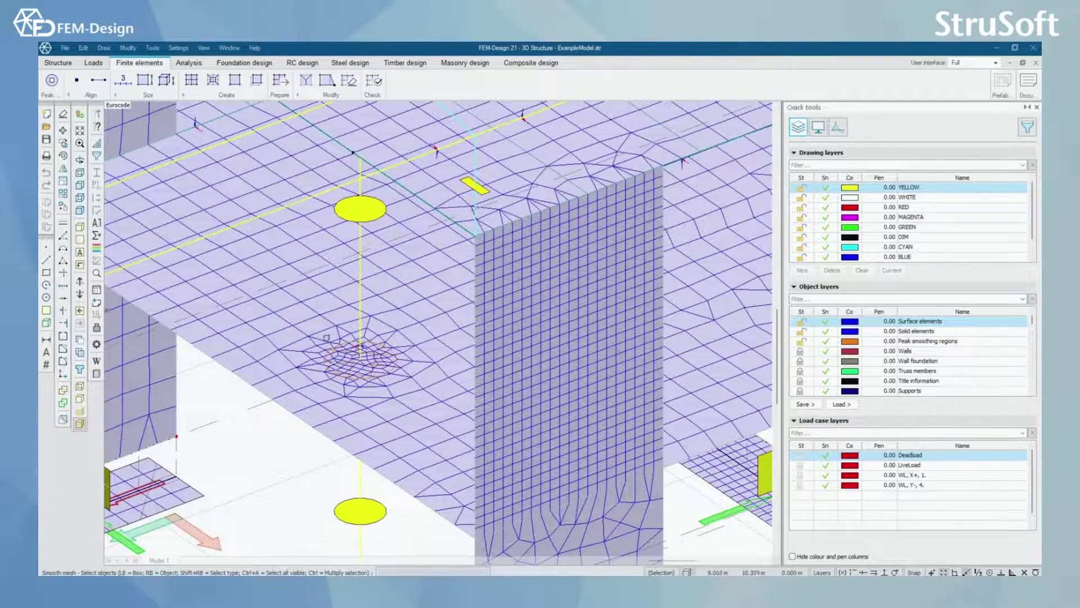
pyautogui.scroll(-2, 327, 338)
pyautogui.scroll(-2, 327, 338)
pyautogui.scroll(-1, 327, 337)
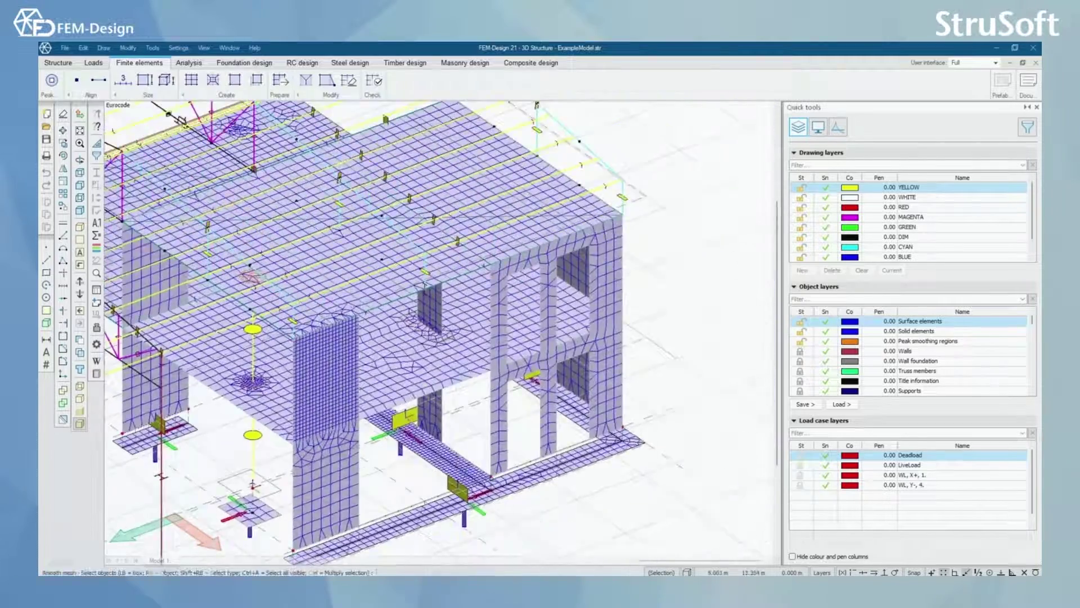
pyautogui.scroll(3, 439, 338)
pyautogui.scroll(-2, 439, 337)
pyautogui.scroll(-1, 438, 338)
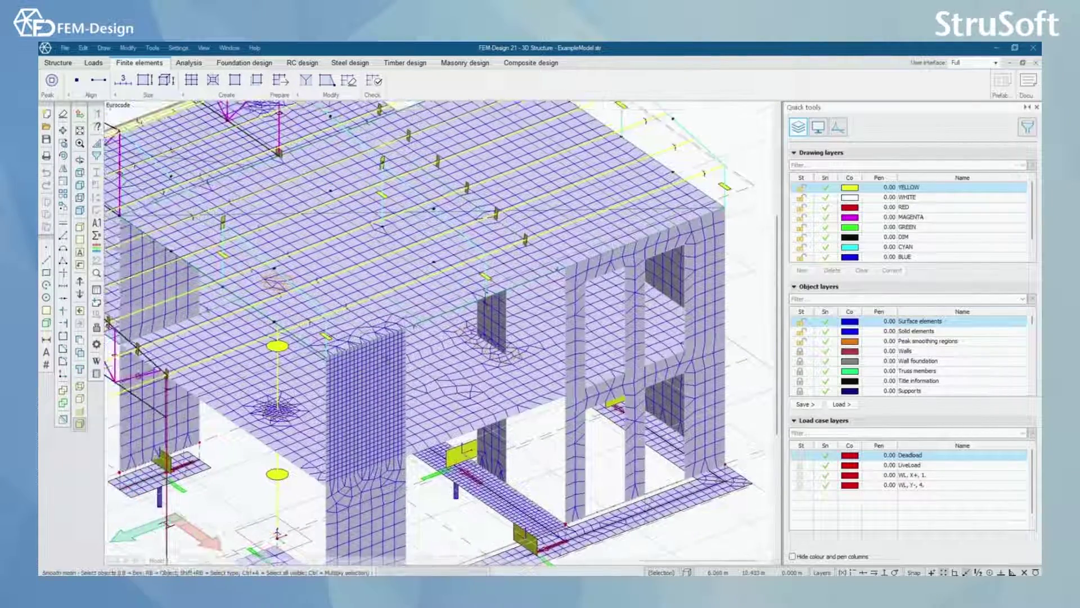
pyautogui.rightClick(515, 334)
pyautogui.click(583, 311)
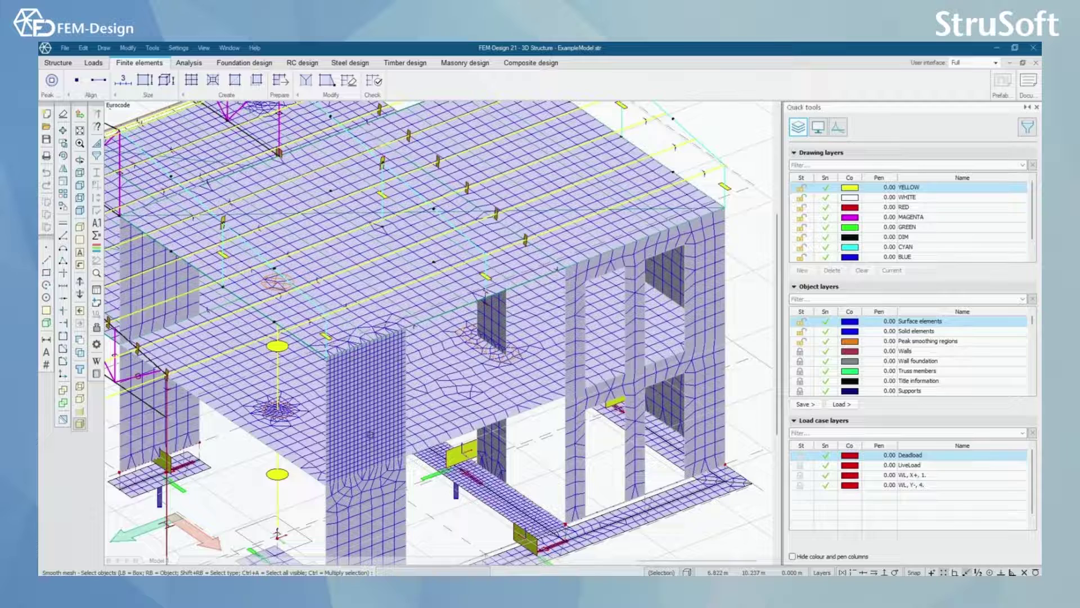
pyautogui.scroll(-1, 394, 403)
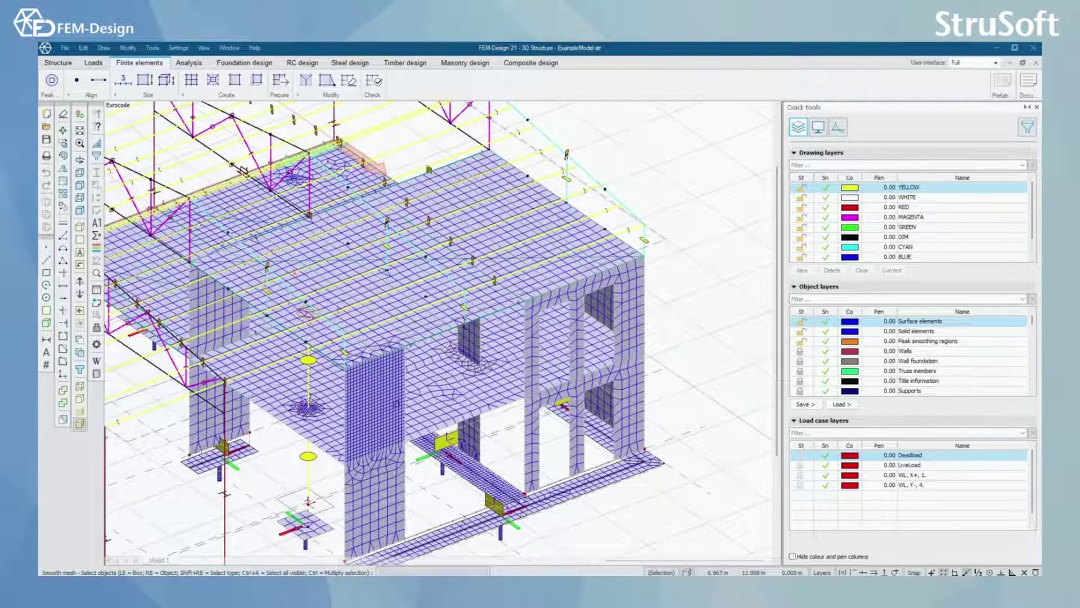
pyautogui.click(279, 81)
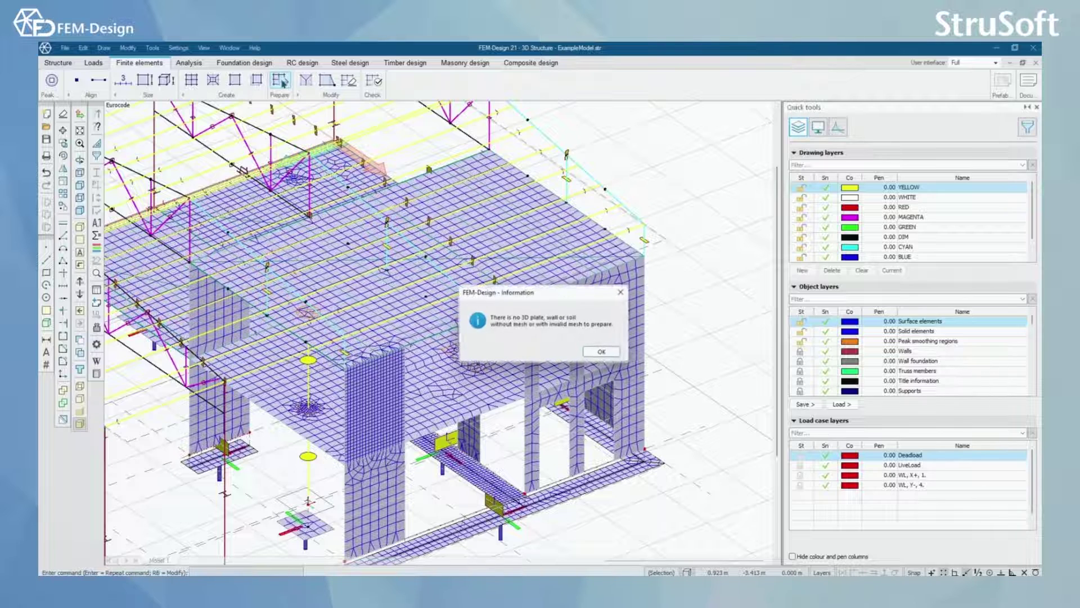
pyautogui.moveTo(567, 293); pyautogui.dragTo(536, 219)
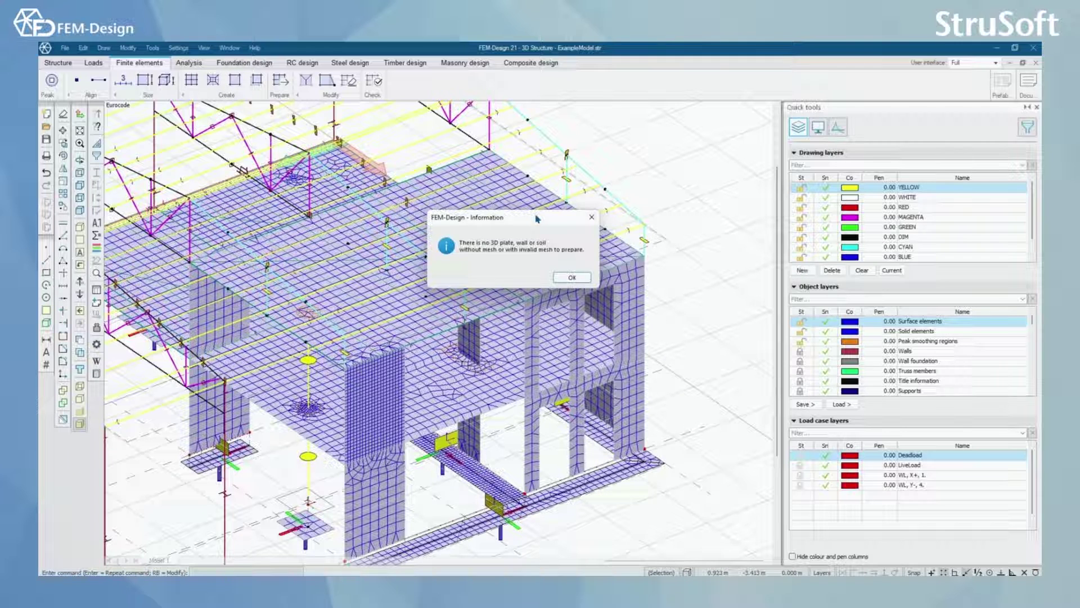
pyautogui.click(591, 218)
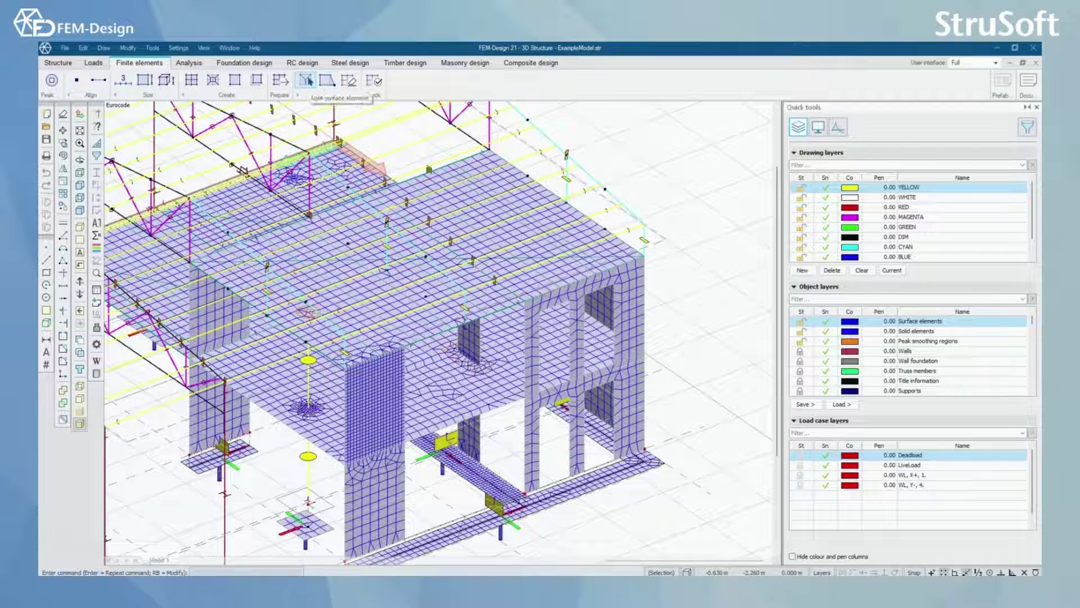
# Split a slab surface element into four parts with the four/three-part pattern.
pyautogui.click(306, 81)
pyautogui.scroll(2, 463, 396)
pyautogui.scroll(2, 463, 396)
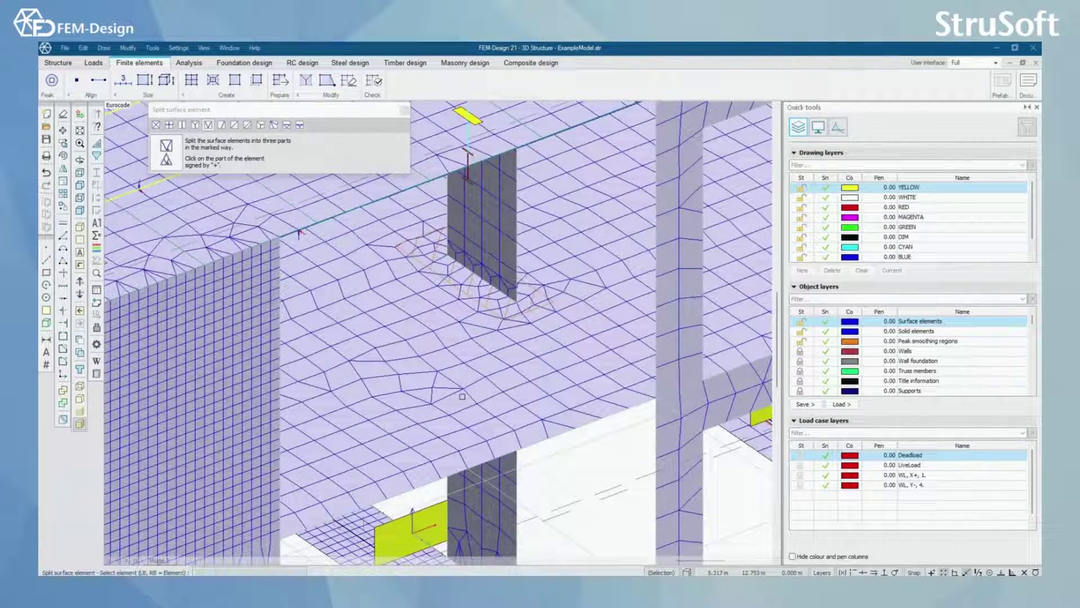
pyautogui.scroll(2, 419, 390)
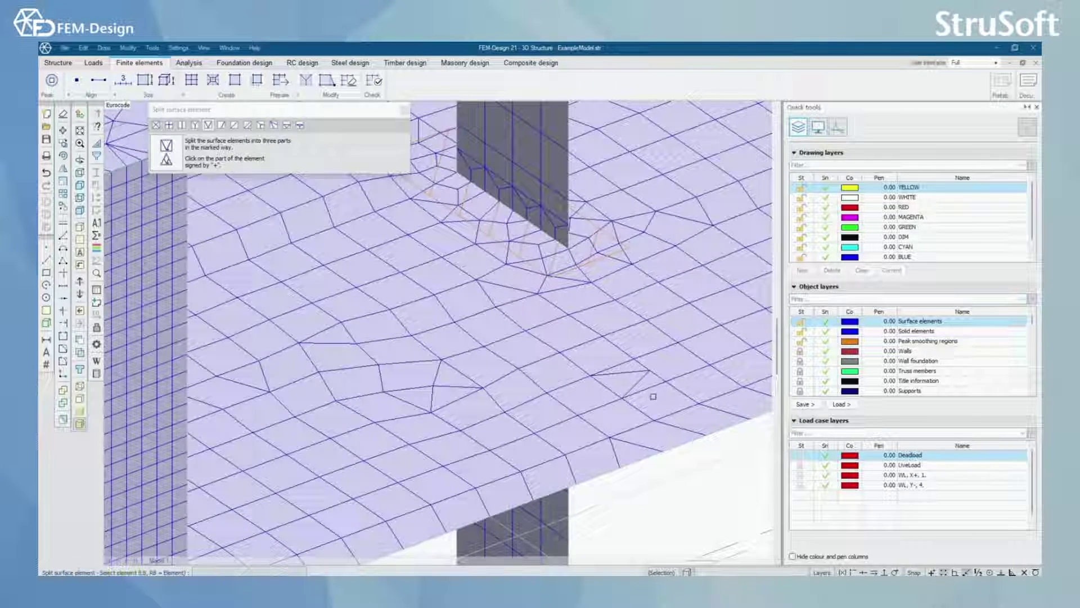
pyautogui.moveTo(651, 394); pyautogui.dragTo(529, 402, button='middle')
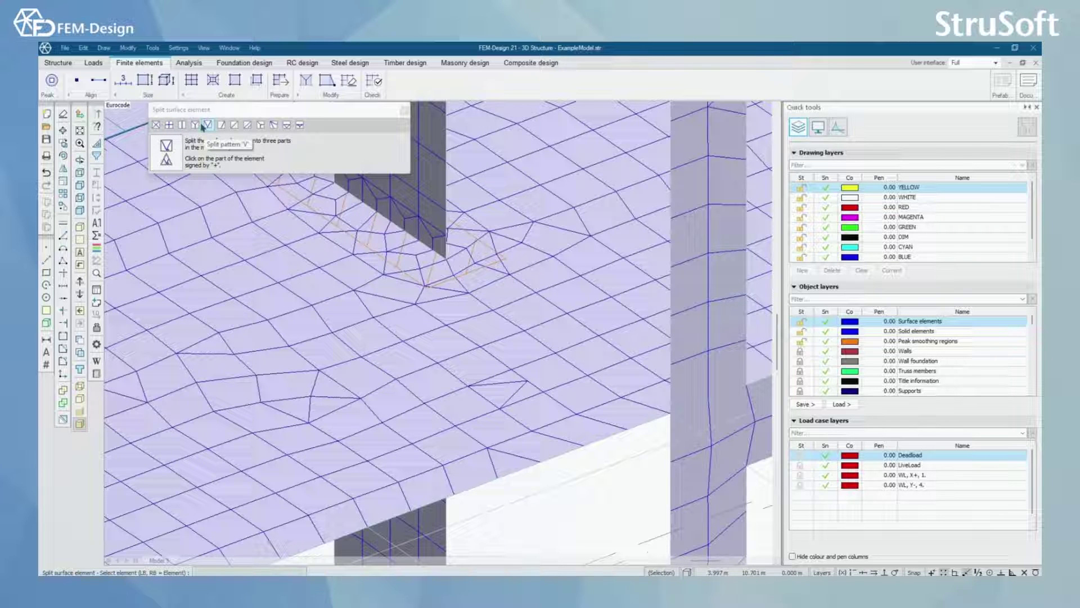
pyautogui.click(155, 125)
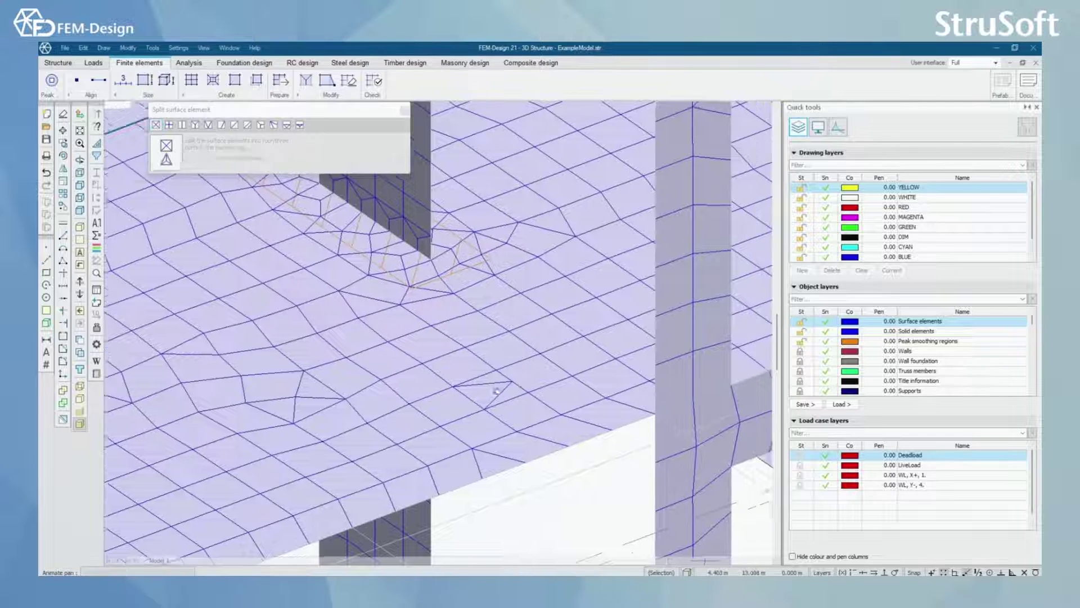
pyautogui.moveTo(583, 325); pyautogui.dragTo(496, 344, button='middle')
pyautogui.click(496, 344)
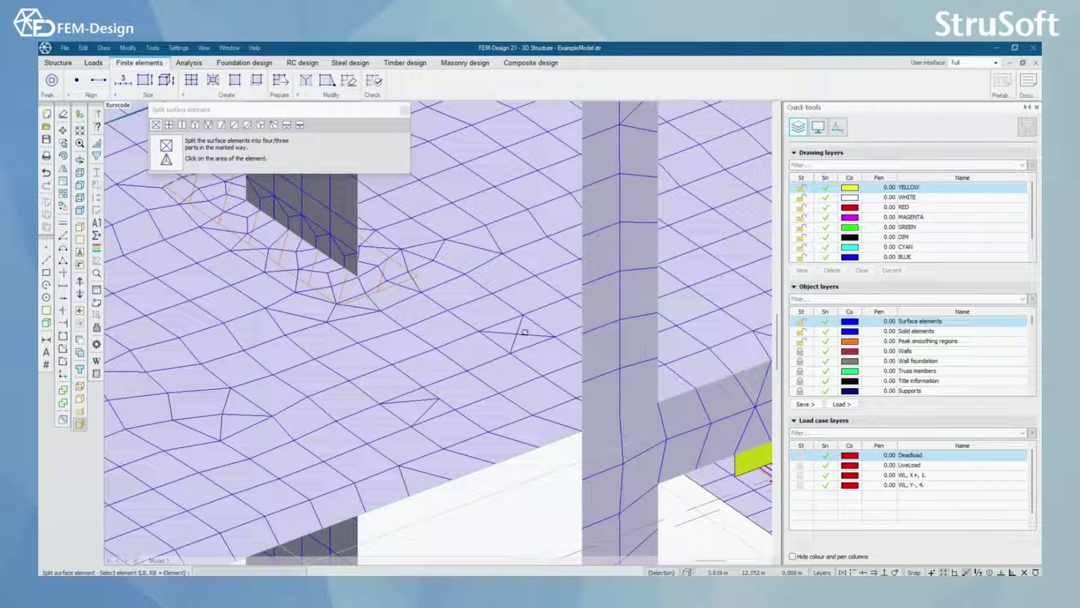
pyautogui.scroll(-2, 514, 338)
pyautogui.scroll(-2, 506, 342)
pyautogui.scroll(3, 506, 346)
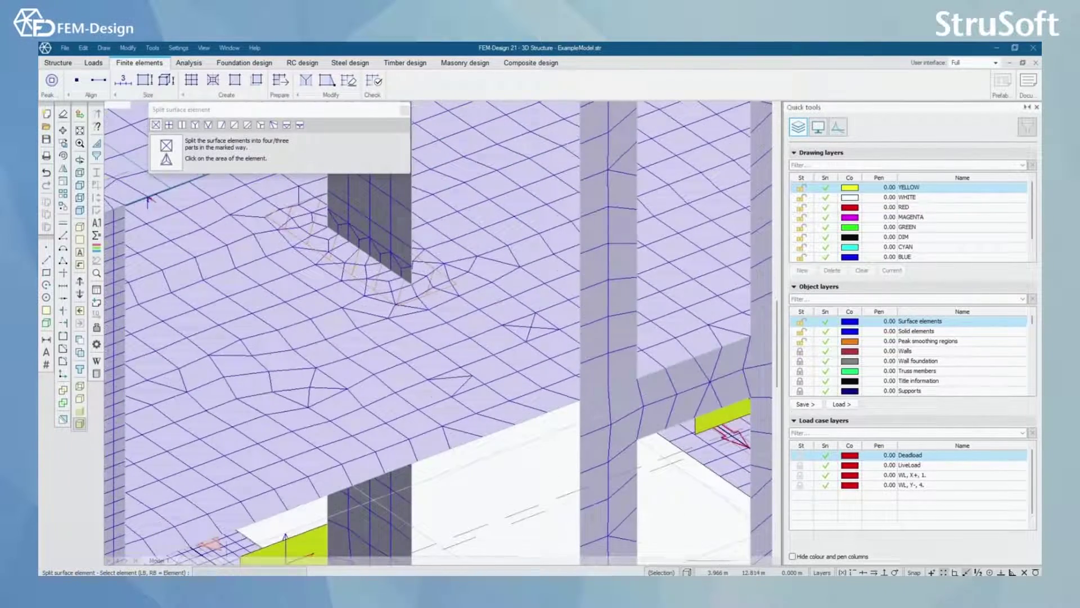
pyautogui.scroll(1, 498, 354)
pyautogui.scroll(1, 498, 353)
pyautogui.scroll(-1, 500, 346)
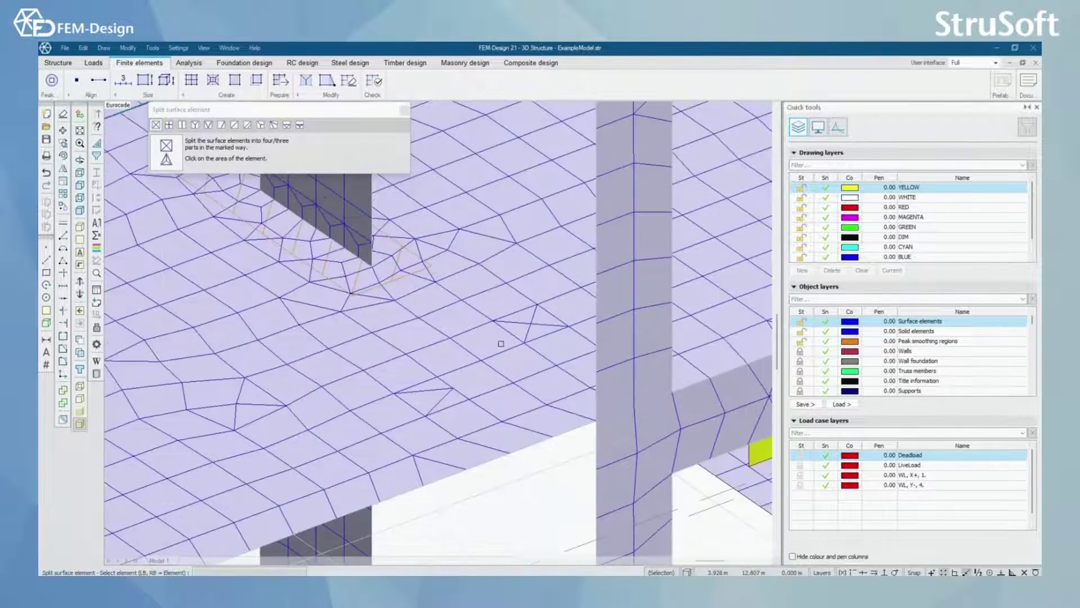
pyautogui.scroll(-1, 501, 345)
pyautogui.click(405, 109)
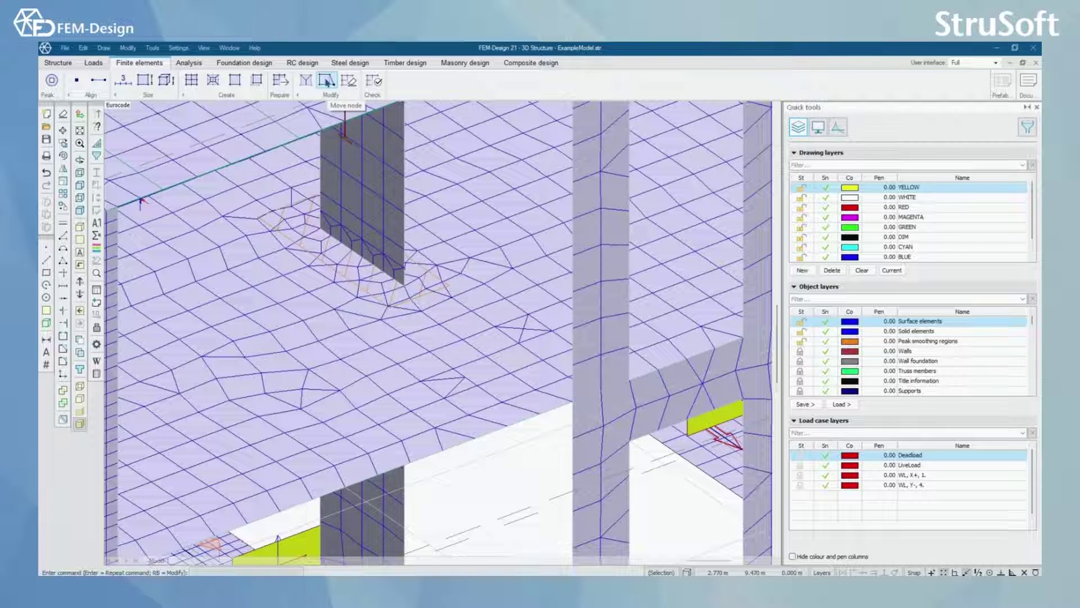
# Move one slab mesh node slightly upward from its original position.
pyautogui.click(326, 82)
pyautogui.scroll(2, 465, 241)
pyautogui.scroll(2, 464, 241)
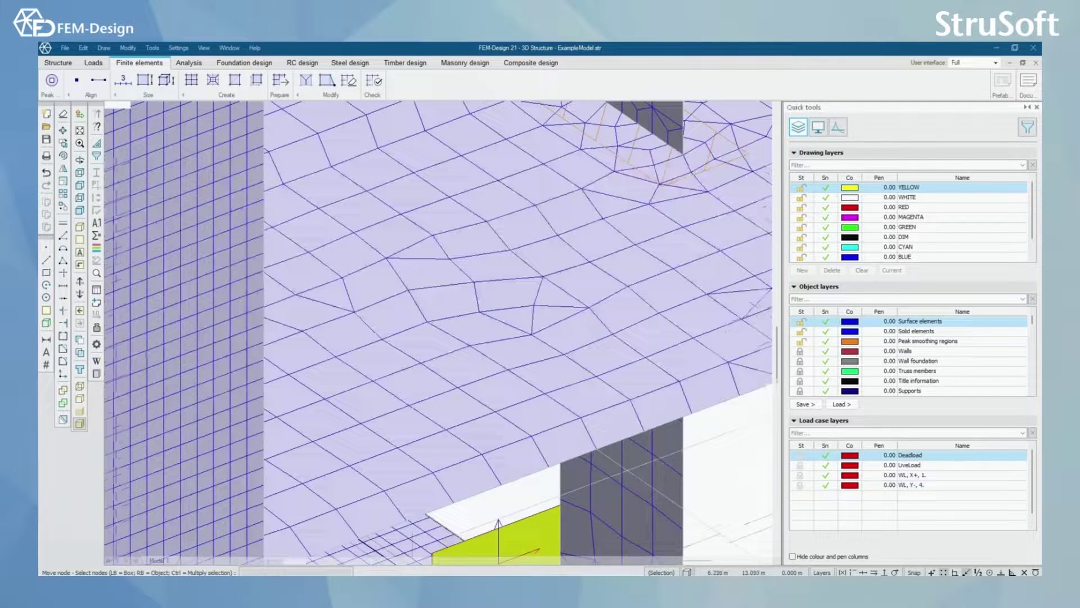
pyautogui.click(459, 386)
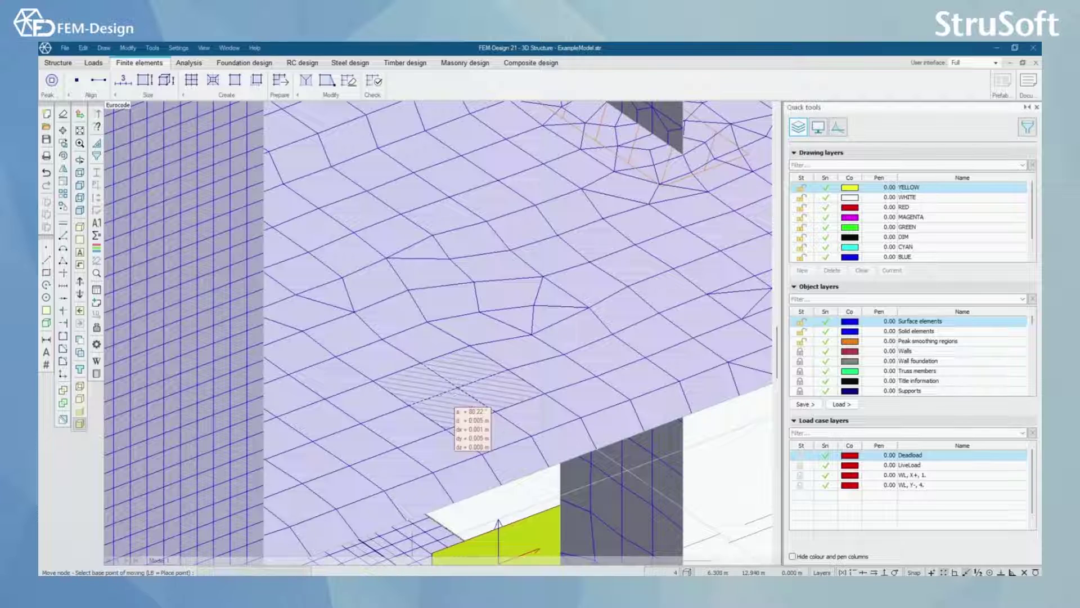
pyautogui.click(457, 386)
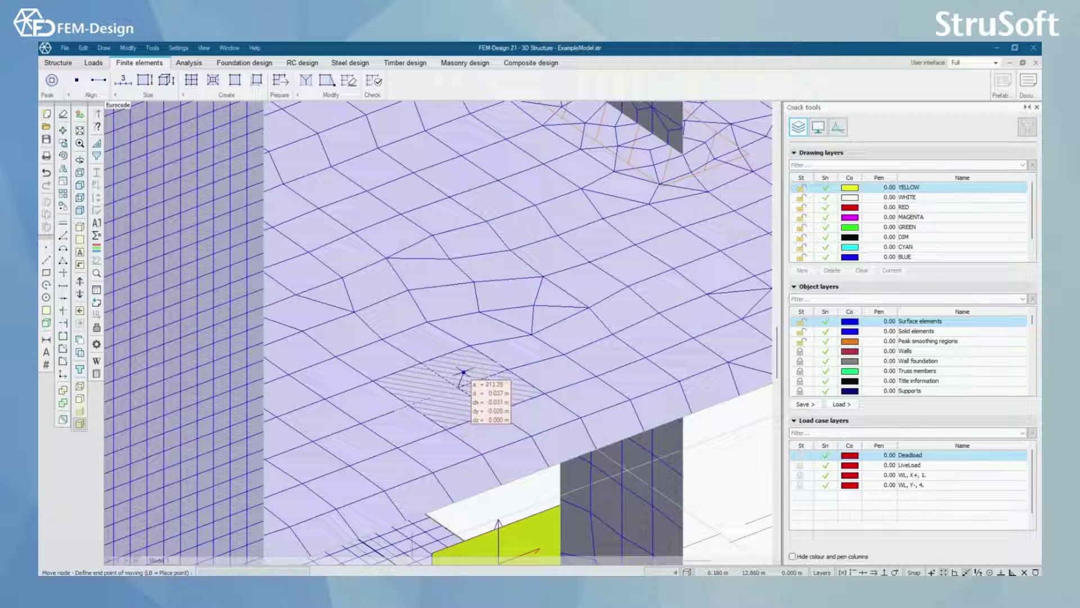
pyautogui.click(463, 367)
pyautogui.scroll(-3, 444, 424)
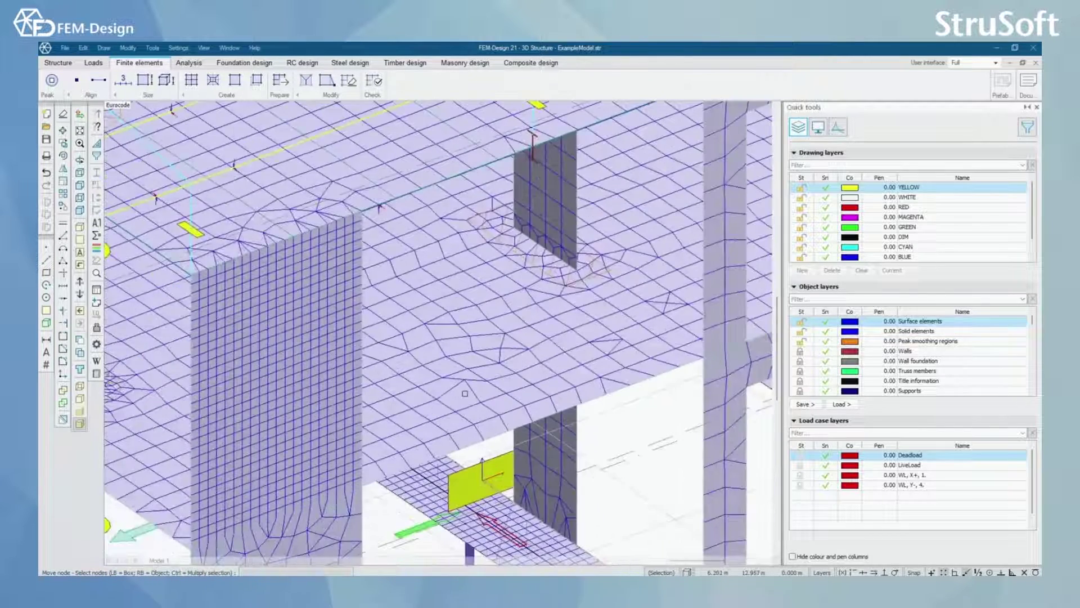
pyautogui.scroll(5, 467, 392)
pyautogui.scroll(-2, 467, 399)
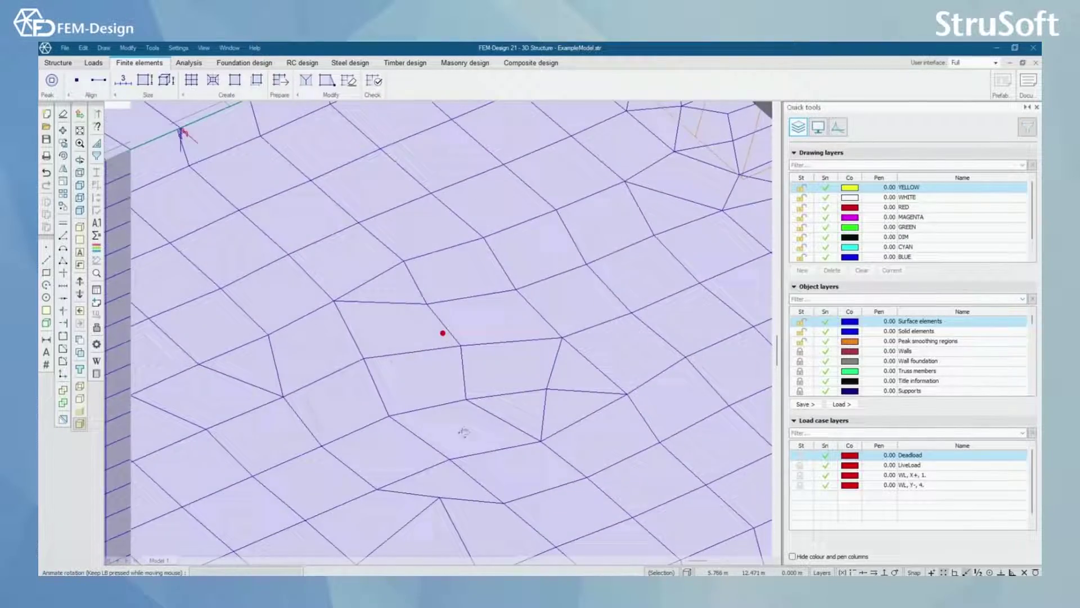
pyautogui.scroll(3, 427, 397)
pyautogui.scroll(-2, 439, 338)
pyautogui.scroll(-2, 439, 337)
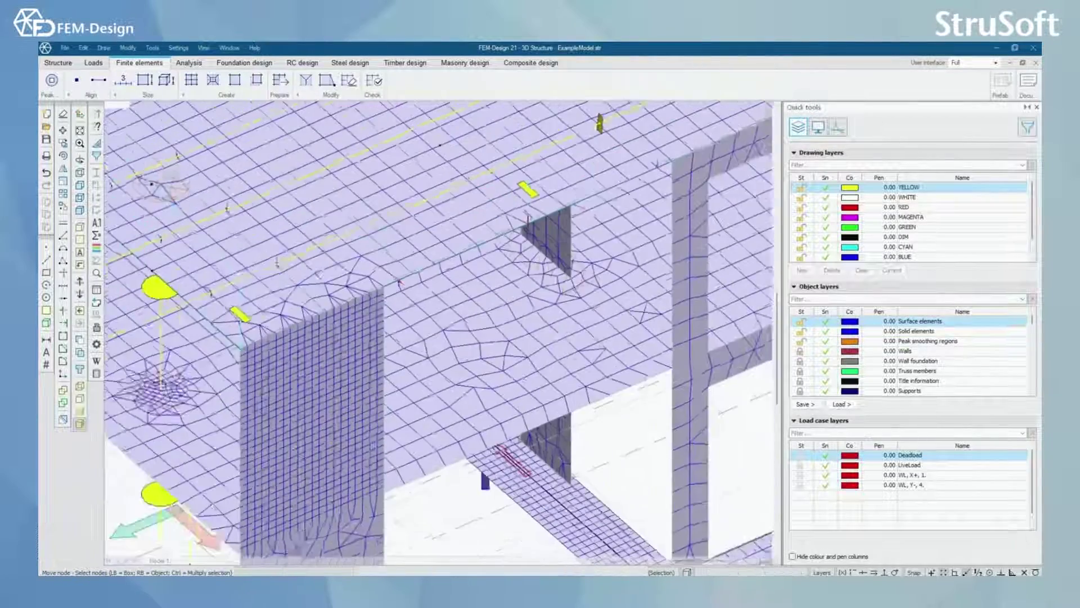
pyautogui.scroll(-1, 438, 338)
pyautogui.scroll(-1, 439, 338)
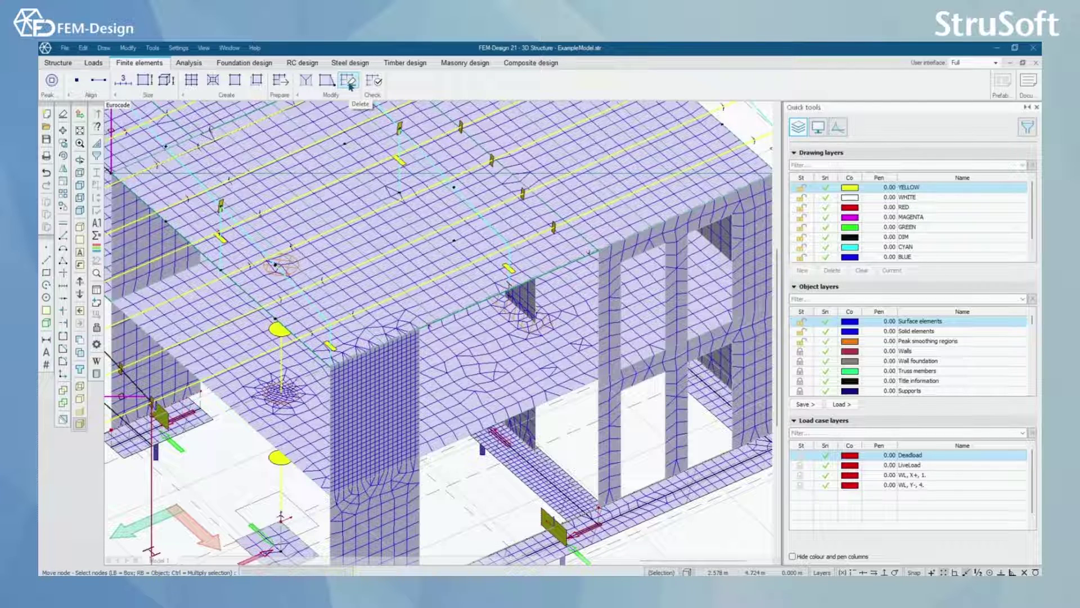
# Delete the mesh from the wall panel in front of the slab.
pyautogui.click(349, 86)
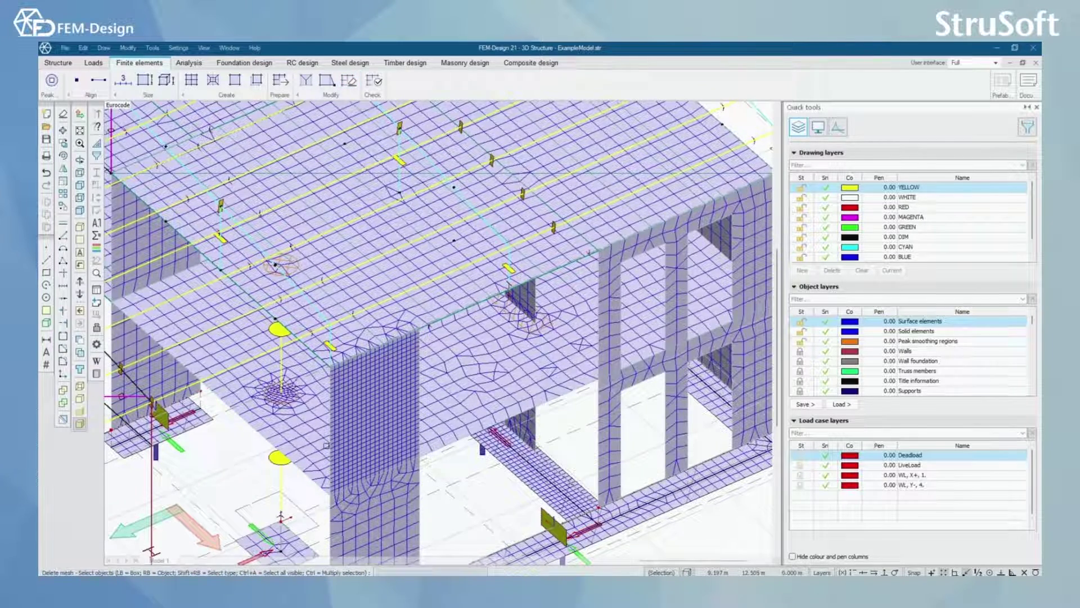
pyautogui.scroll(2, 424, 389)
pyautogui.click(422, 391)
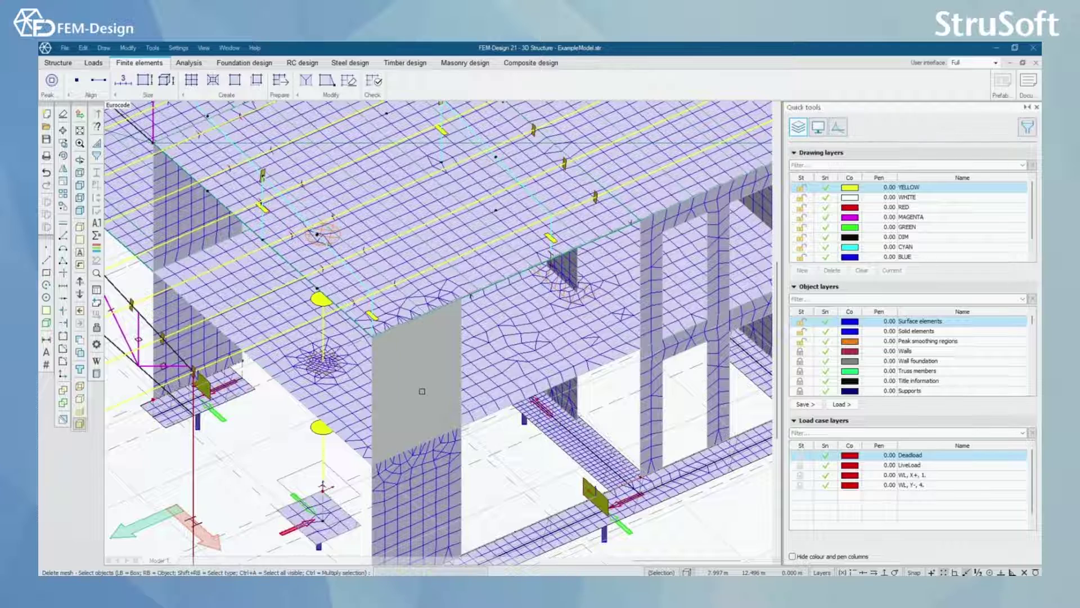
pyautogui.scroll(-2, 422, 391)
pyautogui.scroll(-2, 422, 391)
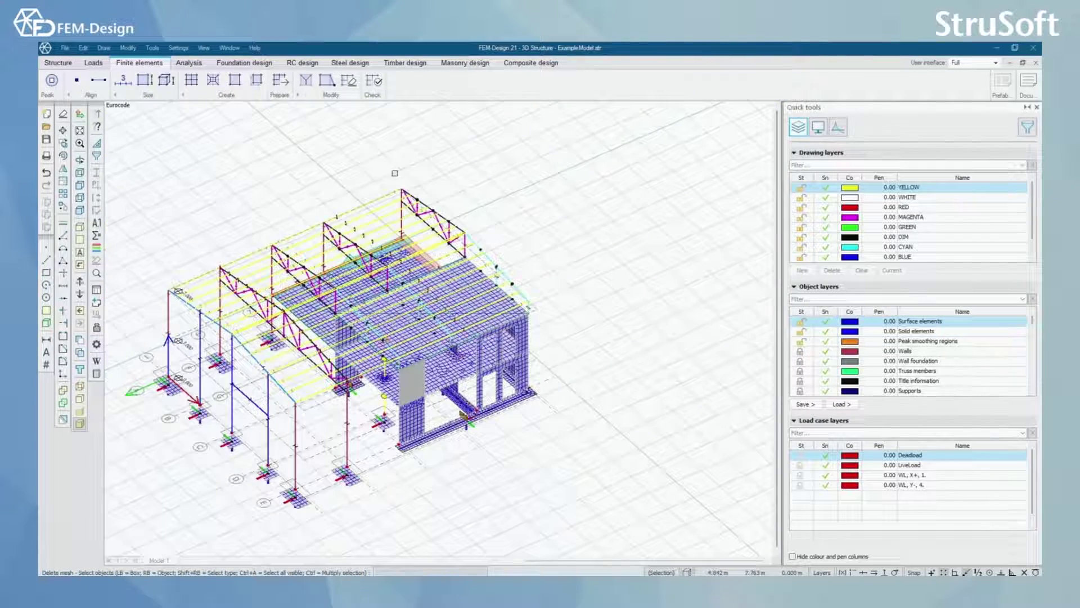
pyautogui.click(376, 83)
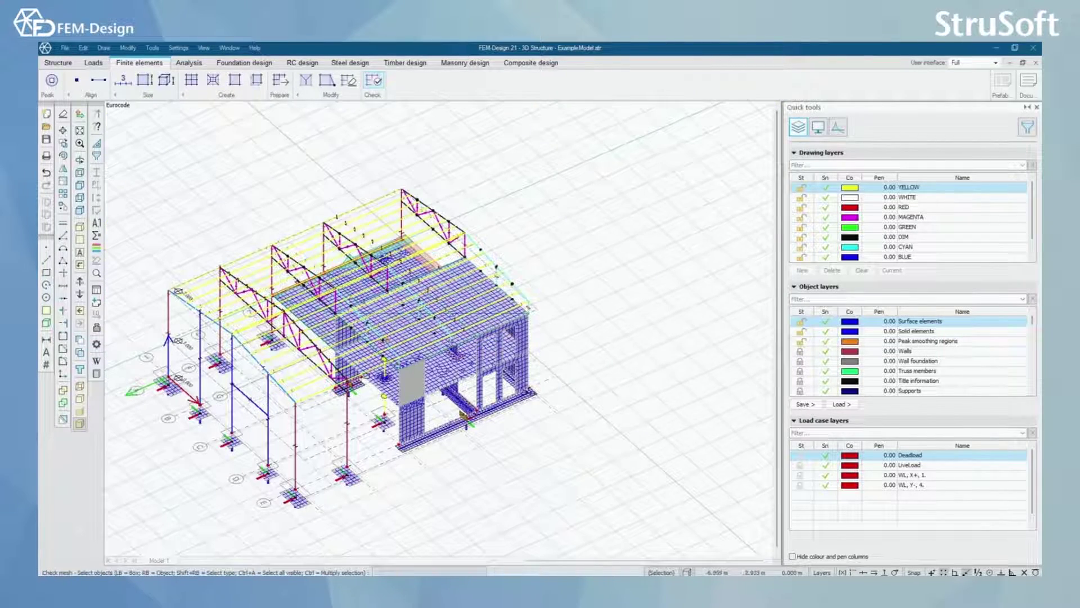
# Box-select the whole building to run the mesh check, yielding 7 messages.
pyautogui.moveTo(422, 339); pyautogui.dragTo(472, 338)
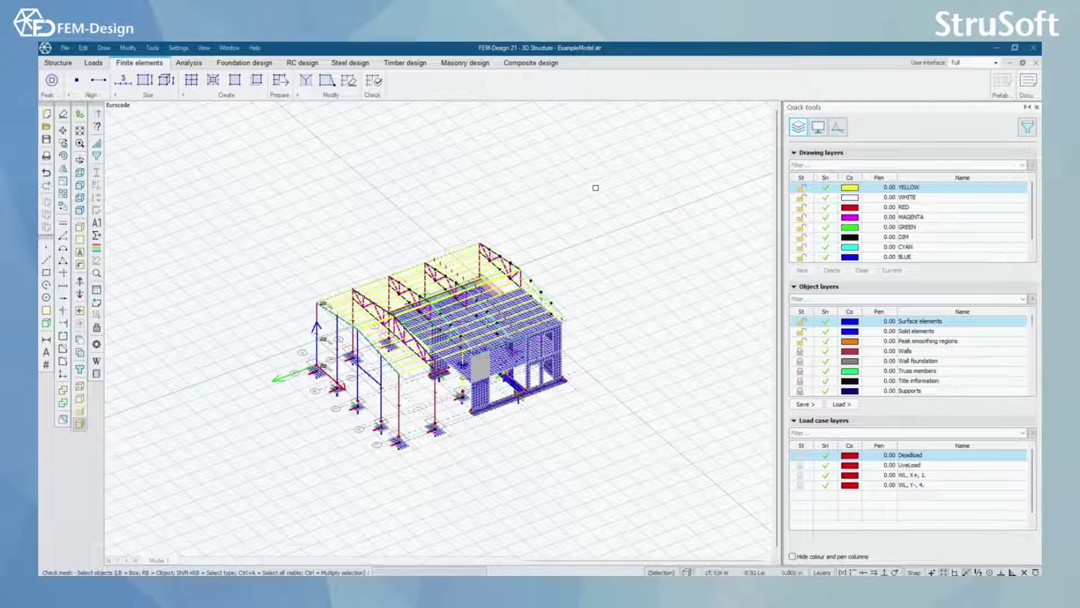
pyautogui.click(598, 200)
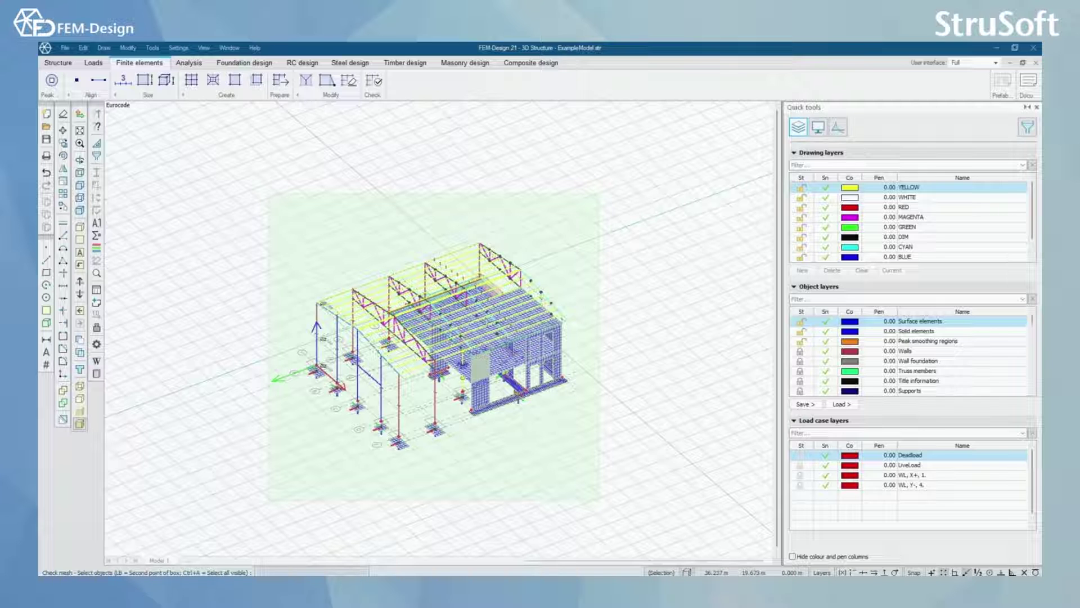
pyautogui.click(269, 500)
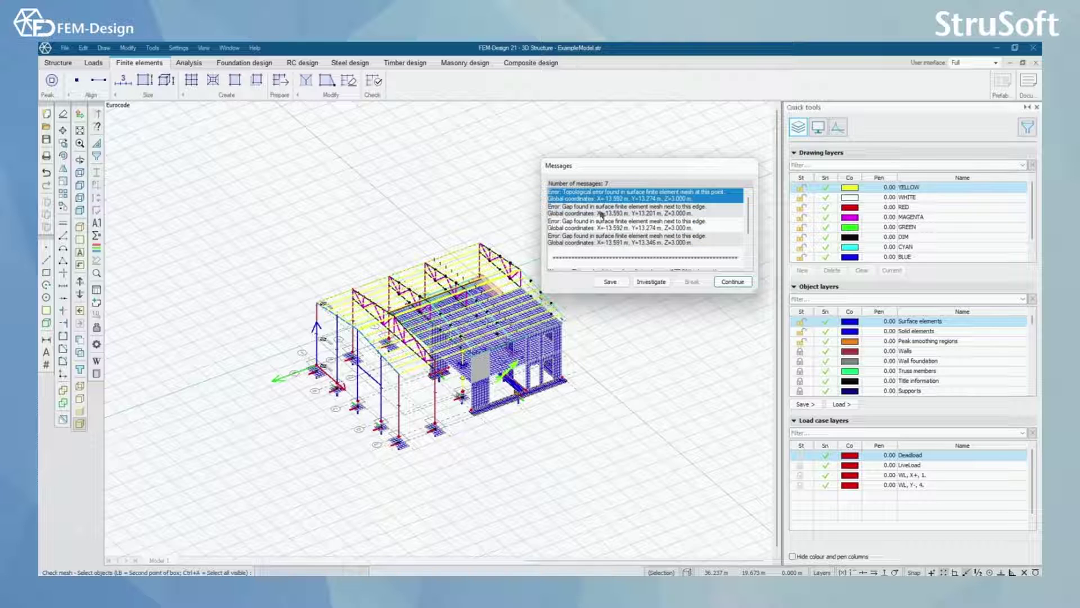
# Review the second and fourth mesh errors, then dismiss the messages and orbit the model.
pyautogui.click(636, 220)
pyautogui.click(639, 224)
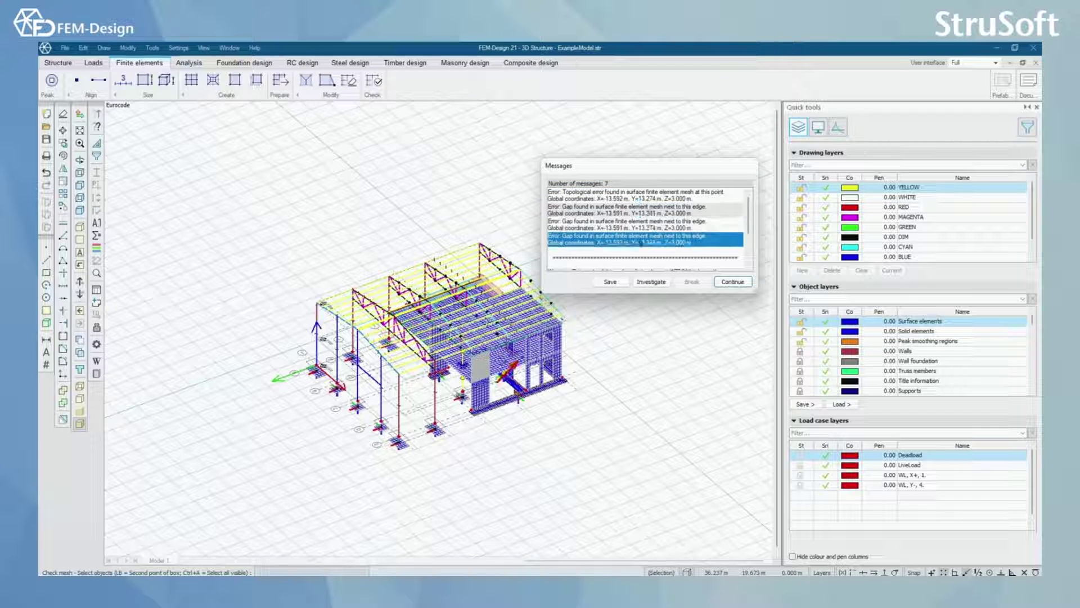
pyautogui.scroll(-2, 699, 248)
pyautogui.scroll(2, 697, 251)
pyautogui.click(731, 282)
pyautogui.scroll(3, 422, 380)
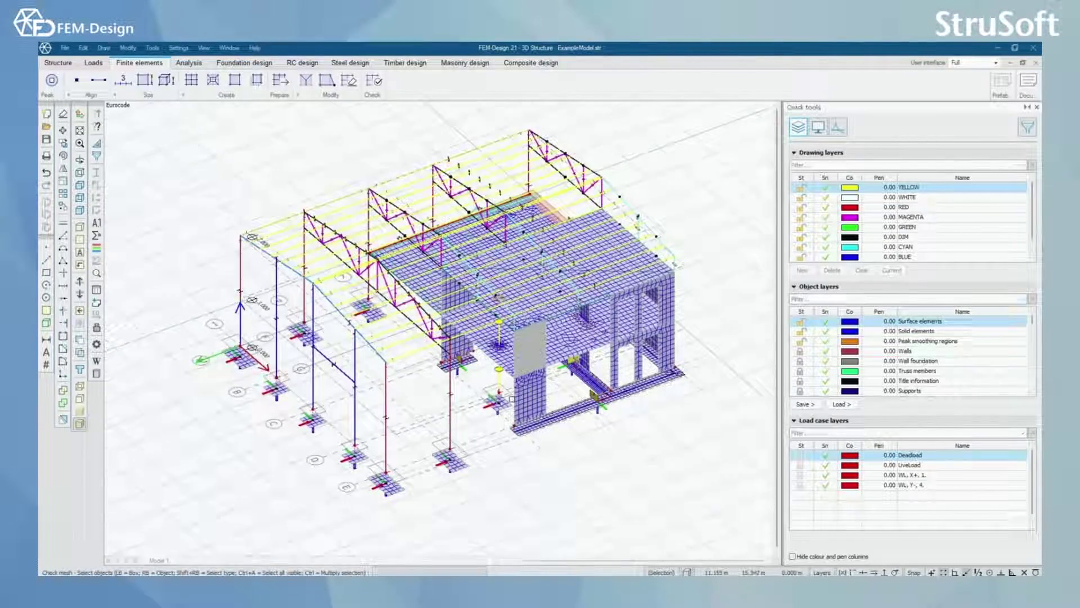
pyautogui.moveTo(513, 378)
pyautogui.keyDown('shift'); pyautogui.mouseDown(button='middle')
pyautogui.moveTo(622, 391)
pyautogui.moveTo(540, 392)
pyautogui.mouseUp(button='middle'); pyautogui.keyUp('shift')
pyautogui.scroll(-2, 622, 391)
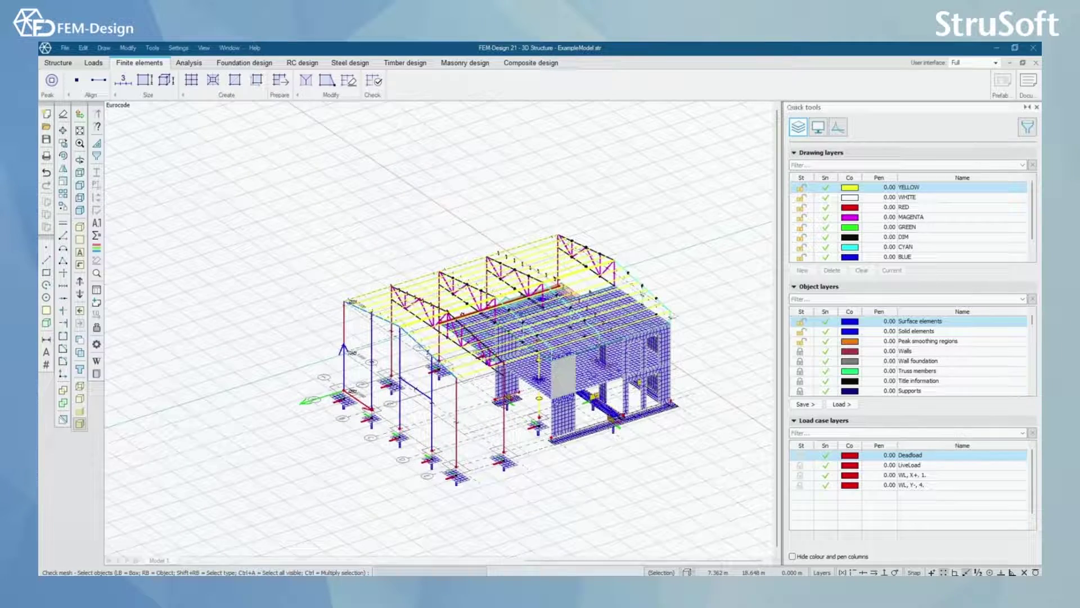